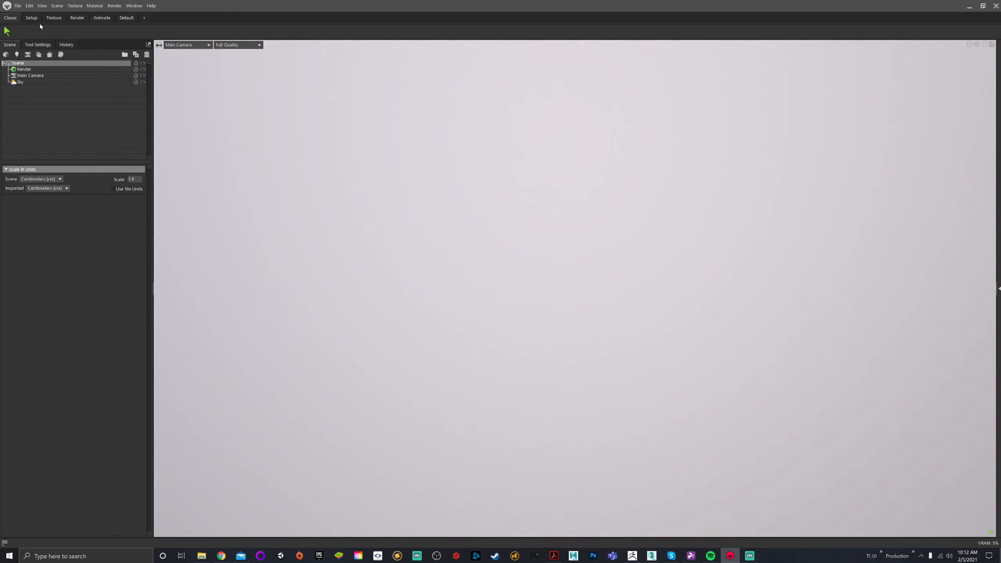
{"action": "left_click", "coordinate": [31, 18]}
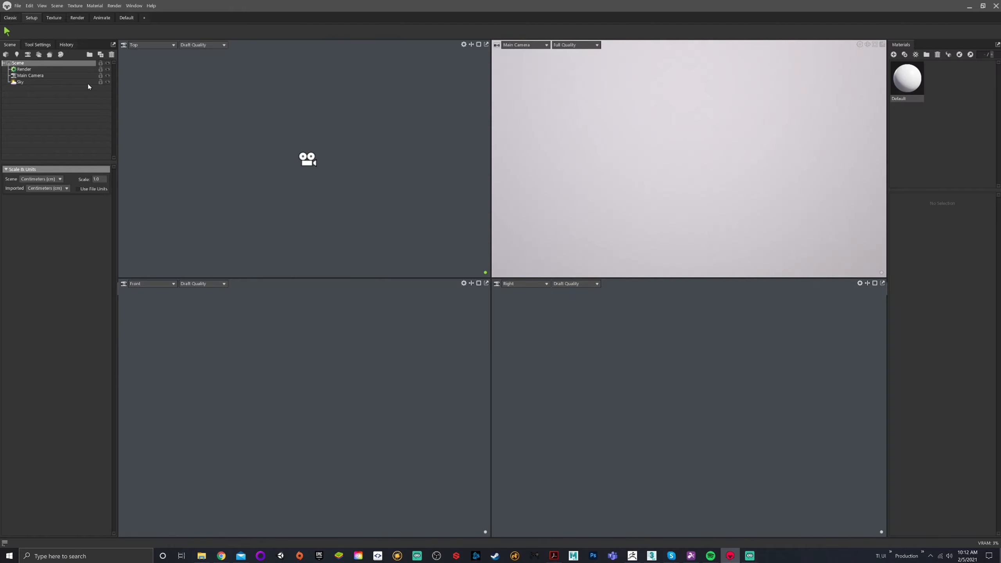
{"action": "left_click", "coordinate": [51, 17]}
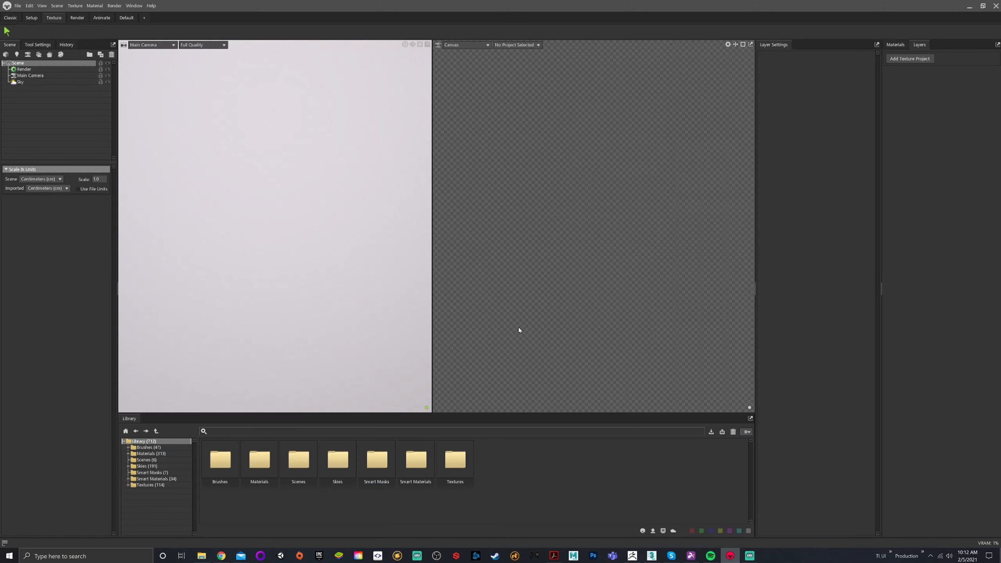
{"action": "left_click", "coordinate": [20, 18]}
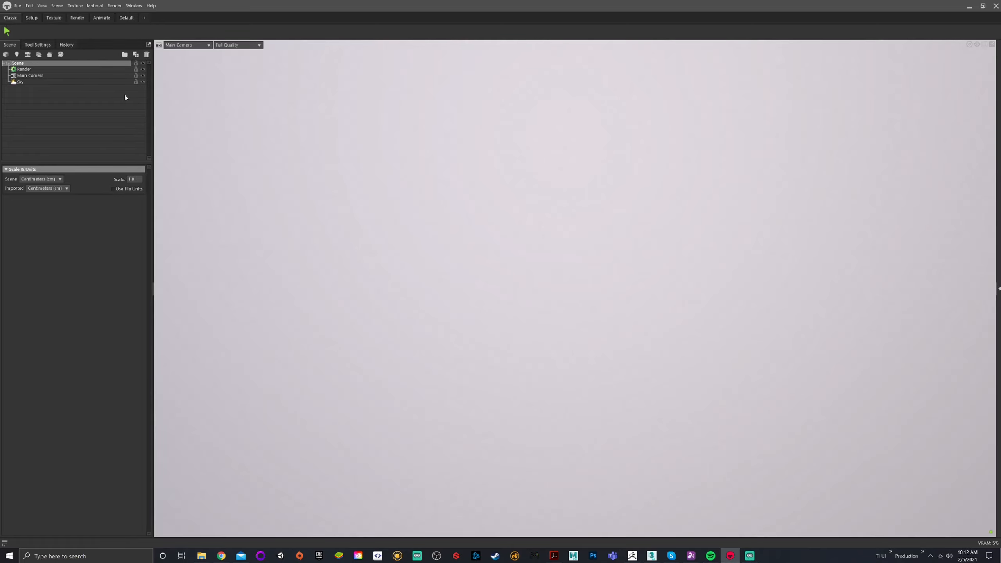
- Import Grenade_High.fbx and Grenade_Low.fbx from the Marmoset4 Tutorial folder into the scene
{"action": "left_click", "coordinate": [203, 557]}
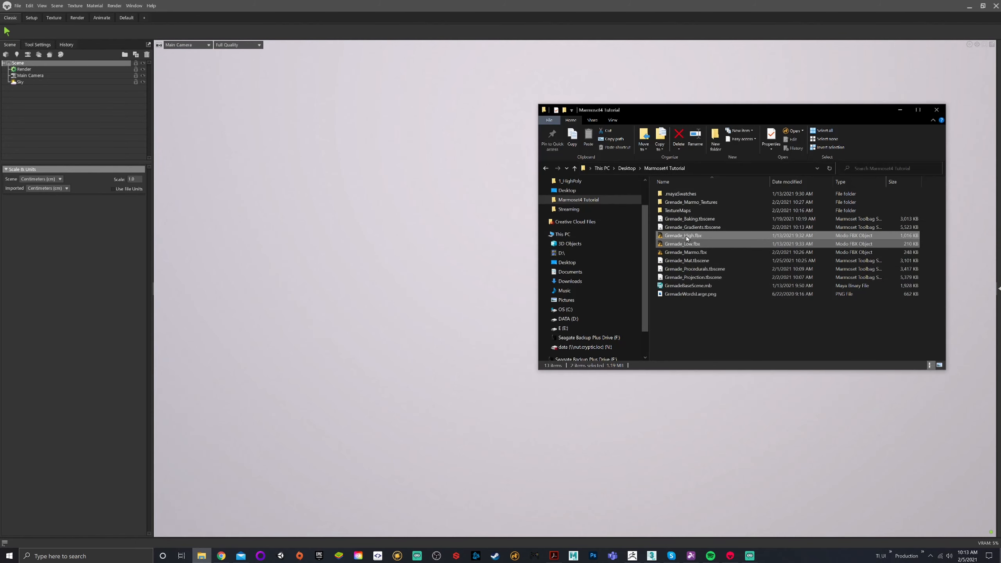
{"action": "left_click_drag", "start_coordinate": [684, 238], "coordinate": [479, 242]}
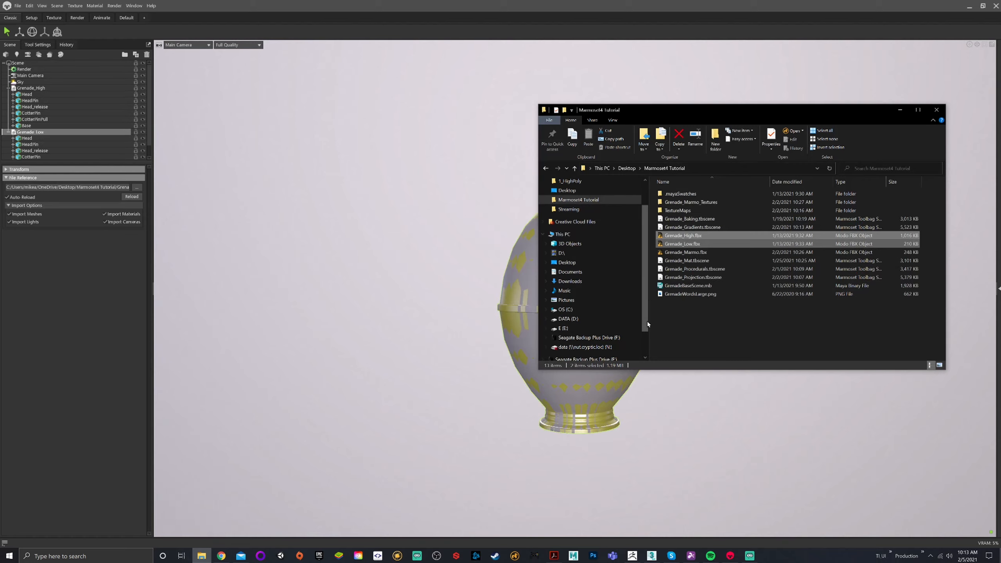
{"action": "left_click", "coordinate": [900, 109]}
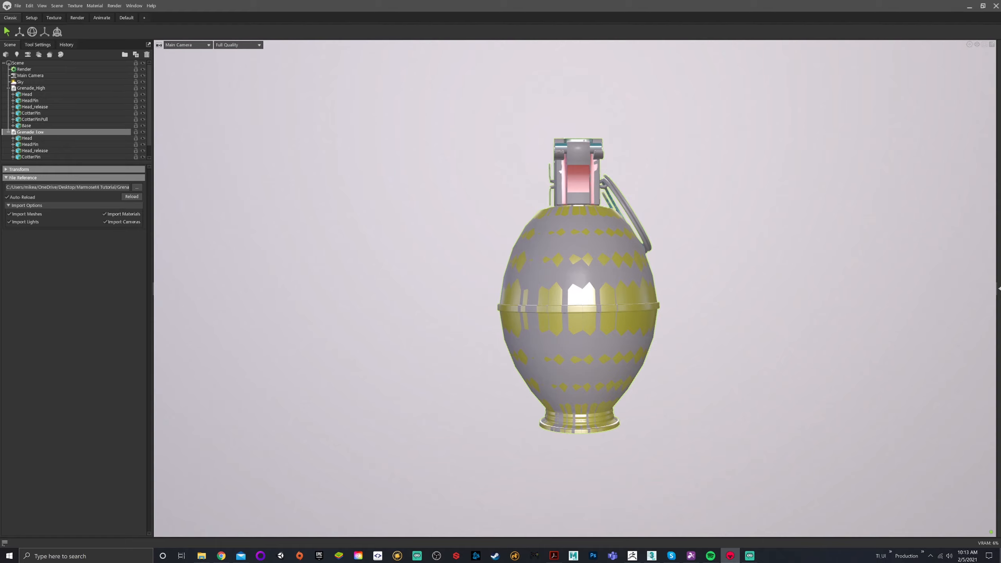
- Create a new material and name it Grenade
{"action": "left_click", "coordinate": [999, 289]}
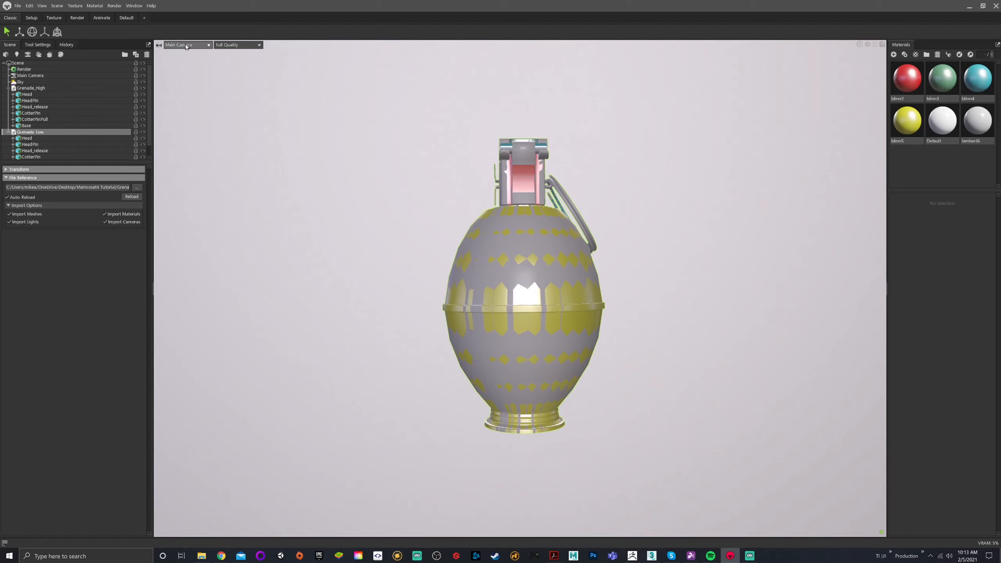
{"action": "left_click", "coordinate": [894, 54]}
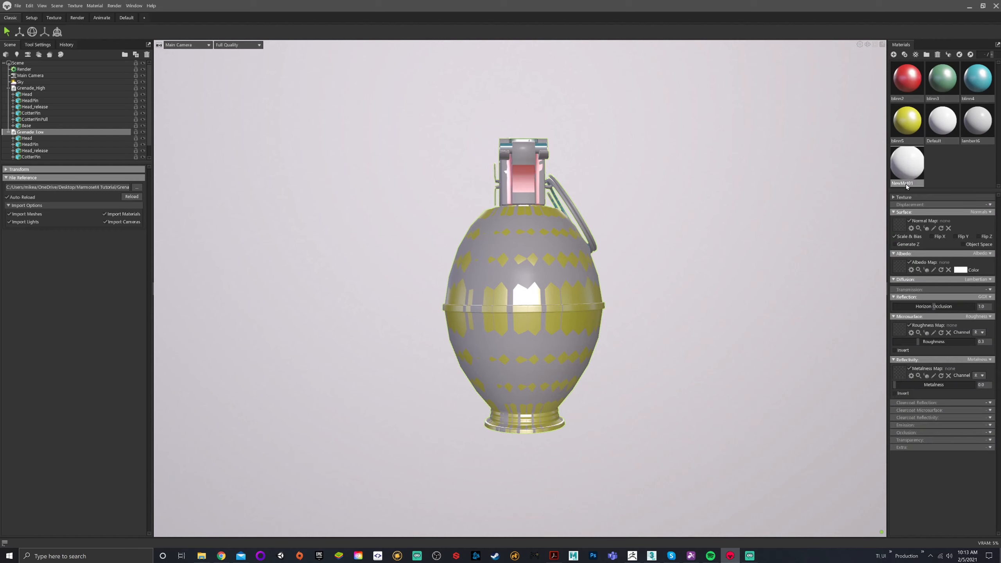
{"action": "double_click", "coordinate": [904, 183]}
{"action": "type", "text": "g"}
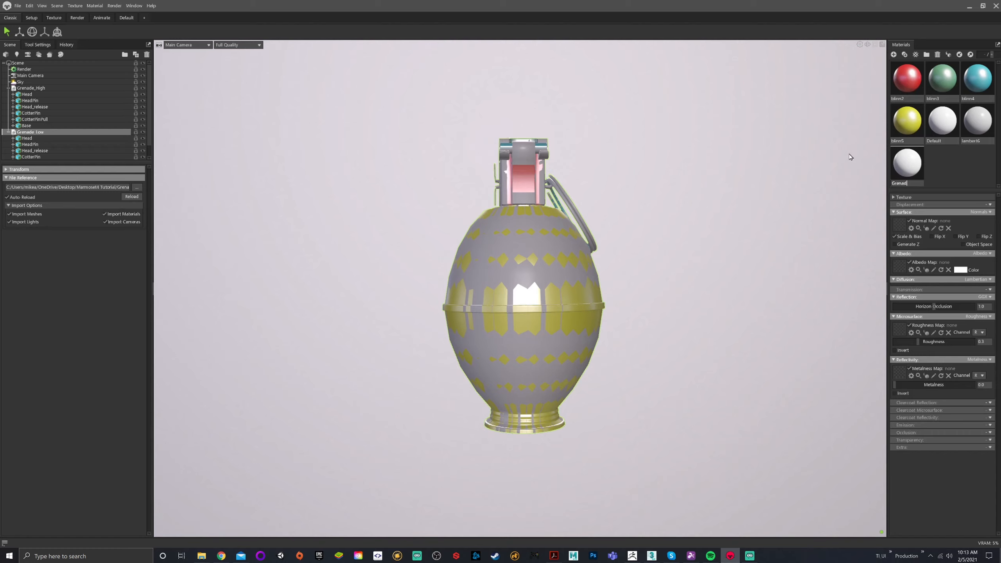
{"action": "key", "text": "Return"}
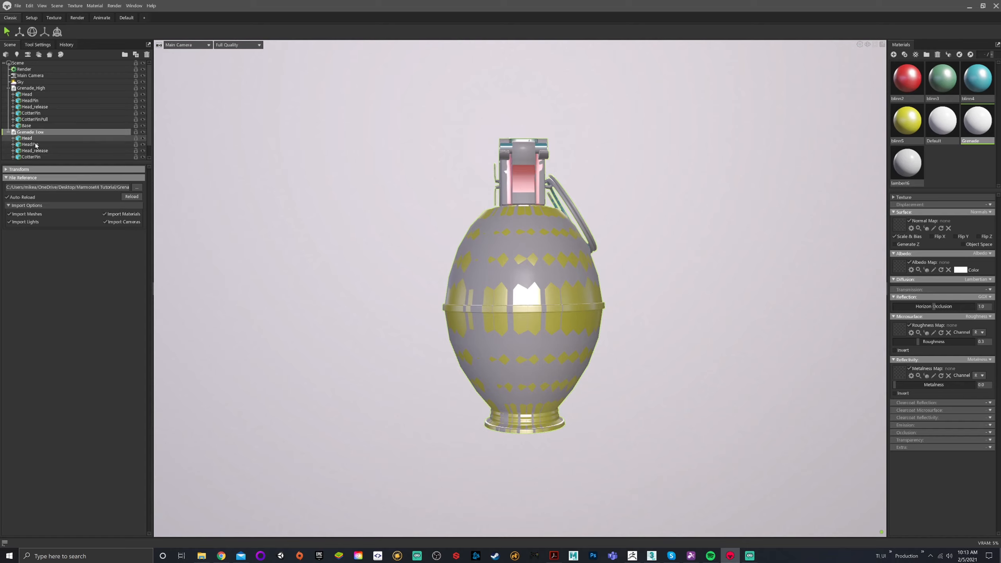
- Apply the Grenade material to all meshes of the Grenade_Low model, from Head through Base
{"action": "scroll", "coordinate": [33, 140], "scroll_direction": "down", "scroll_amount": 1}
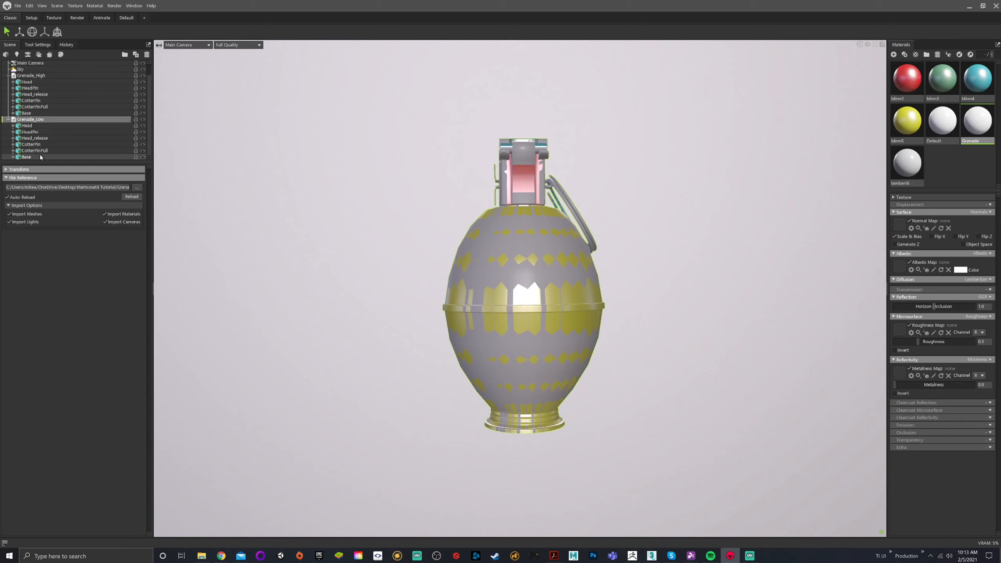
{"action": "left_click", "coordinate": [39, 156], "text": "shift"}
{"action": "right_click", "coordinate": [969, 126]}
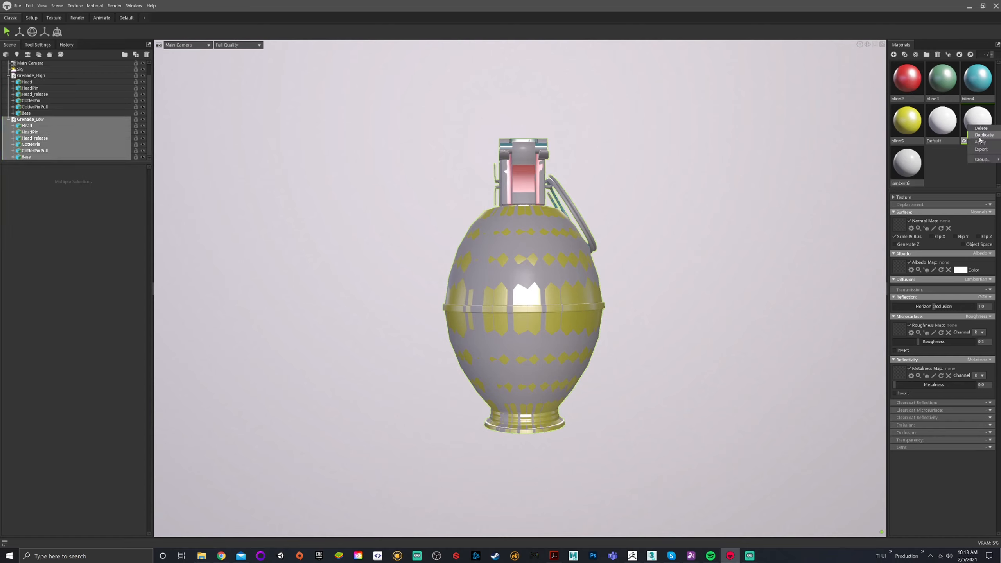
{"action": "left_click", "coordinate": [977, 144]}
{"action": "left_click", "coordinate": [718, 230]}
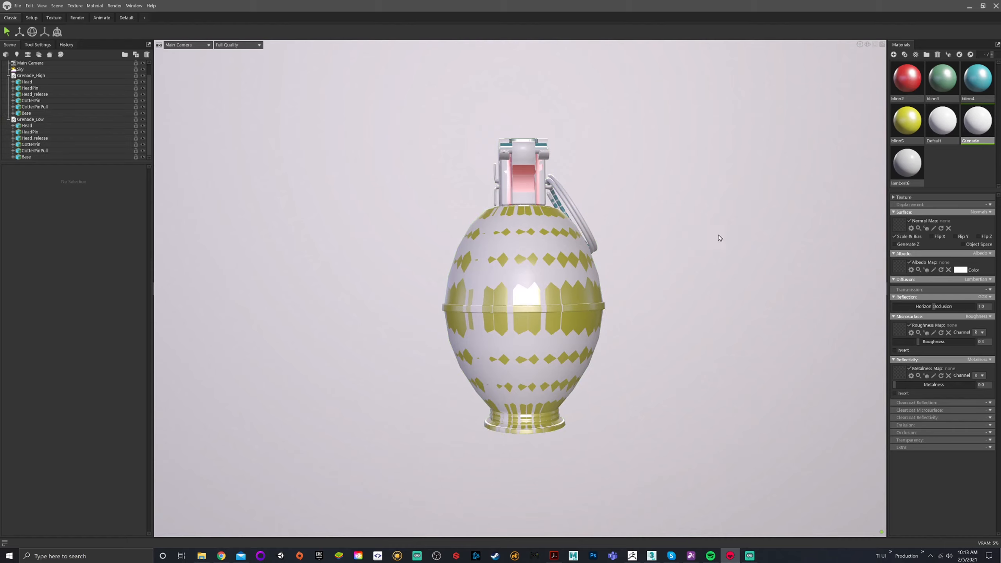
- Hide the Grenade_Low model to inspect the high-poly grenade's coloured materials from several angles, and show the low-poly model again
{"action": "left_click_drag", "start_coordinate": [718, 235], "coordinate": [447, 200]}
{"action": "left_click", "coordinate": [143, 120]}
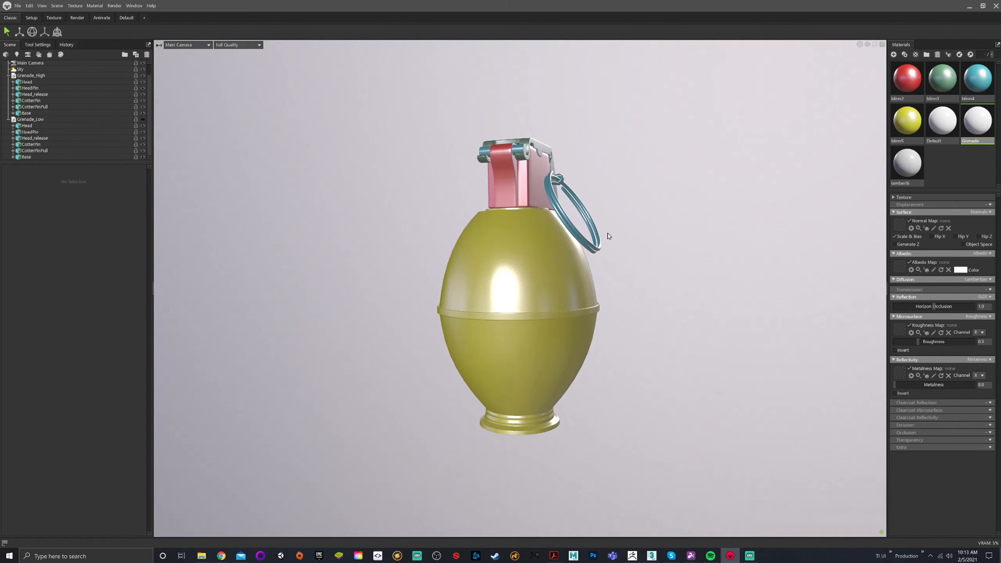
{"action": "left_click_drag", "start_coordinate": [577, 170], "coordinate": [530, 226]}
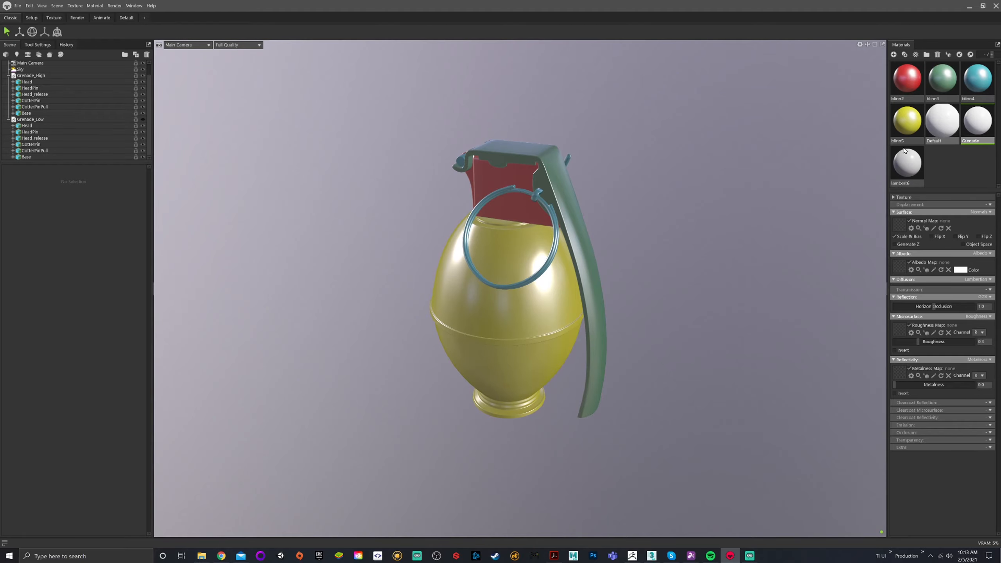
{"action": "left_click_drag", "start_coordinate": [692, 187], "coordinate": [639, 174]}
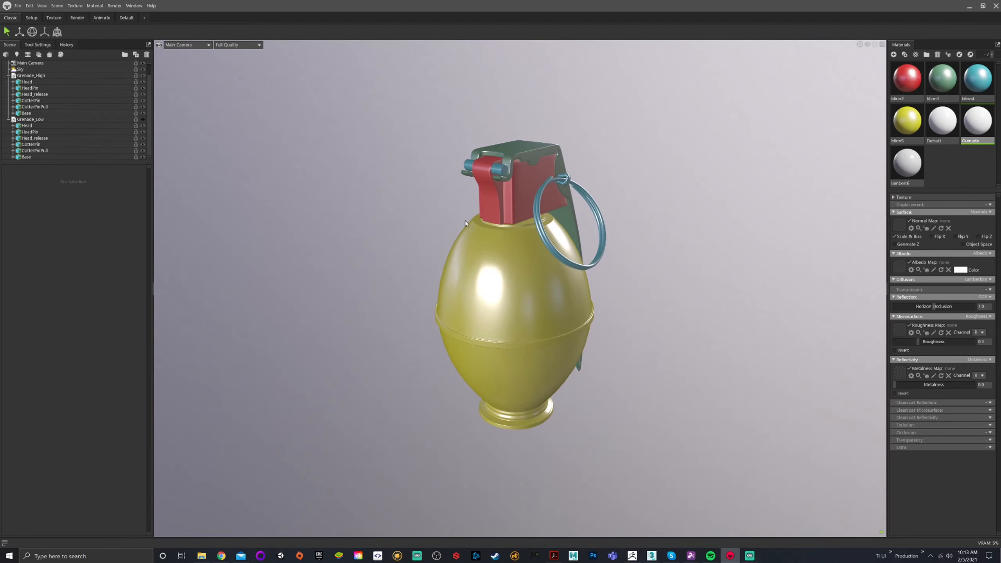
{"action": "left_click_drag", "start_coordinate": [465, 223], "coordinate": [447, 185]}
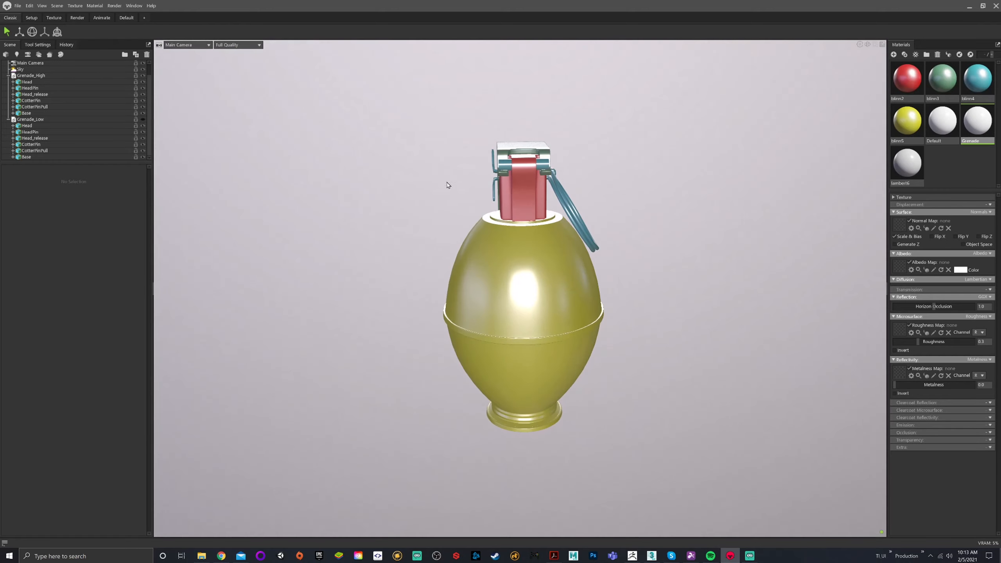
{"action": "left_click_drag", "start_coordinate": [351, 161], "coordinate": [376, 160]}
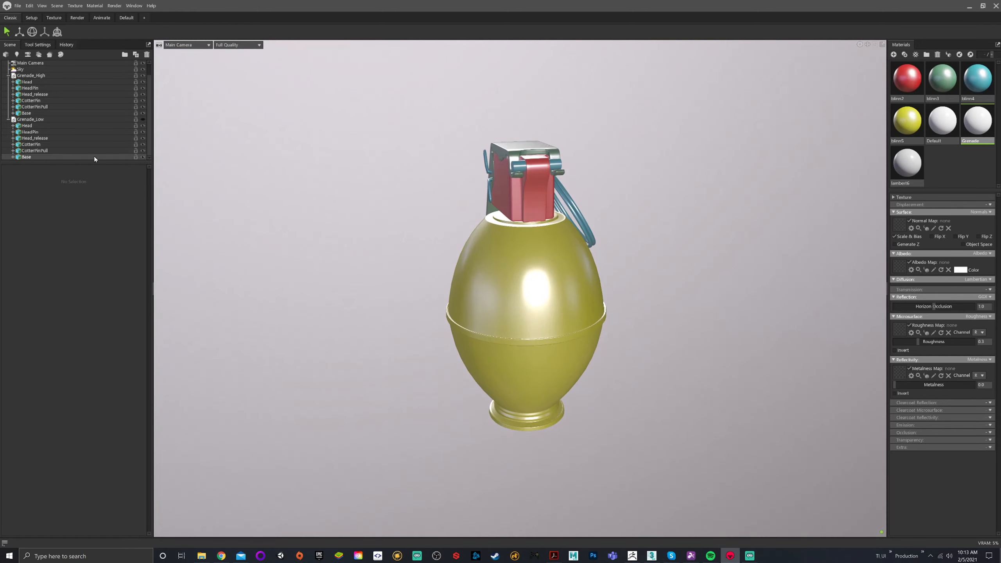
{"action": "left_click", "coordinate": [143, 120]}
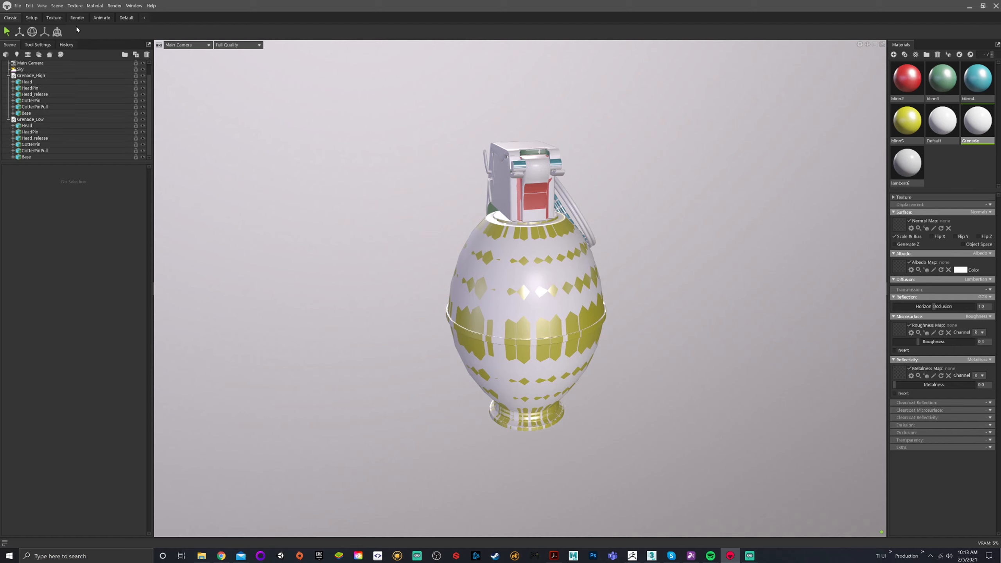
{"action": "left_click", "coordinate": [54, 18]}
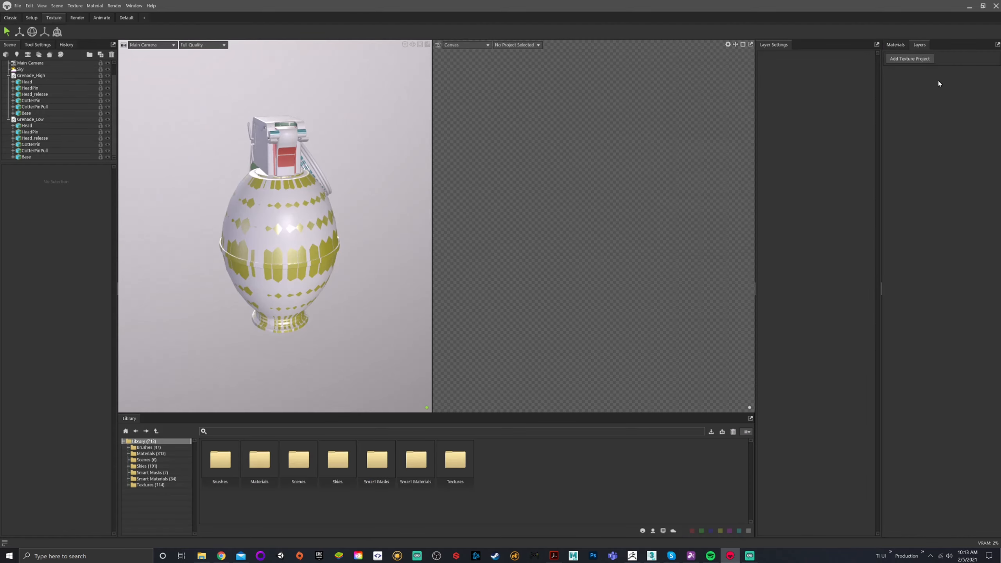
{"action": "left_click", "coordinate": [11, 18]}
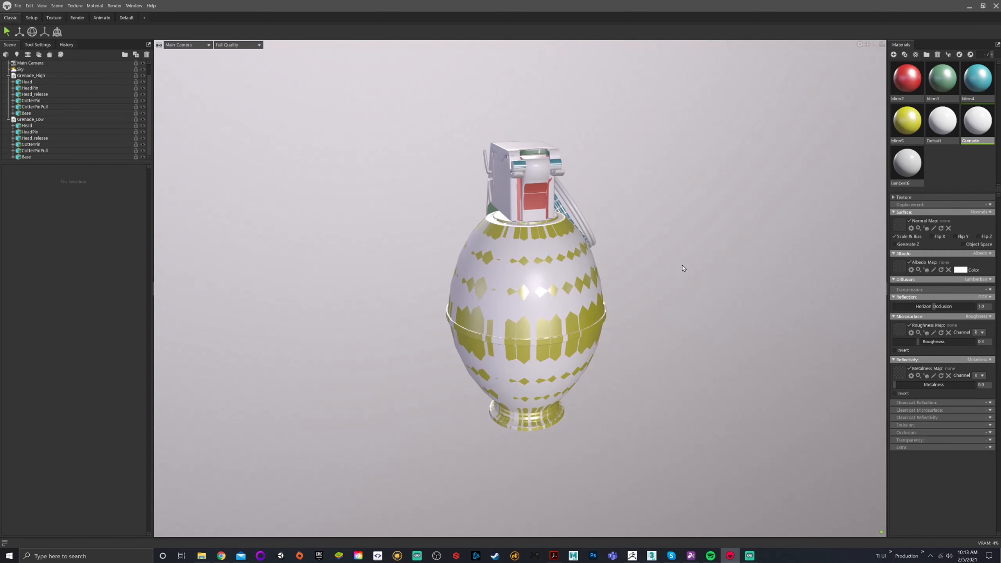
{"action": "left_click_drag", "start_coordinate": [646, 262], "coordinate": [605, 262]}
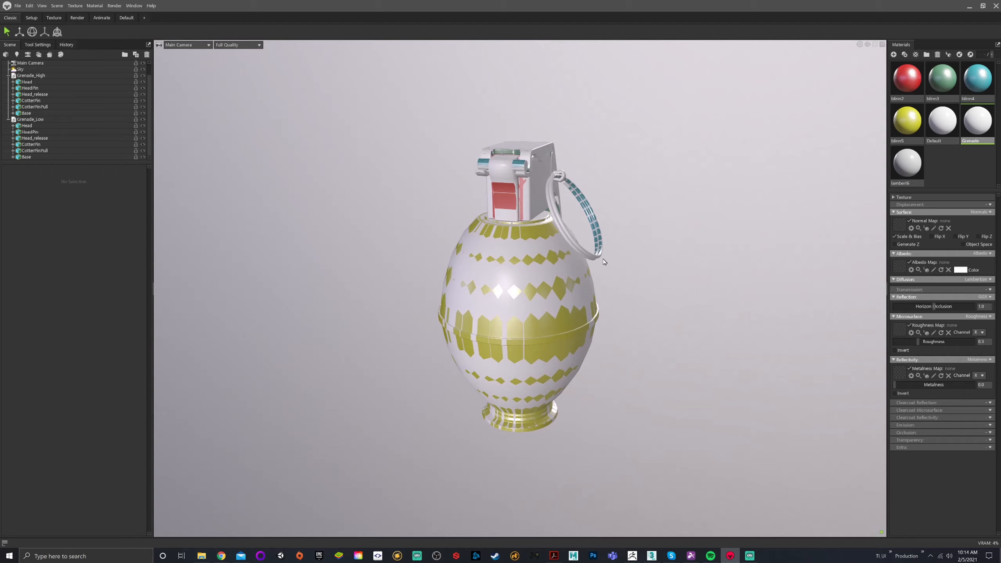
{"action": "mouse_move", "coordinate": [612, 261]}
{"action": "left_mouse_down"}
{"action": "mouse_move", "coordinate": [645, 253]}
{"action": "mouse_move", "coordinate": [623, 262]}
{"action": "left_mouse_up"}
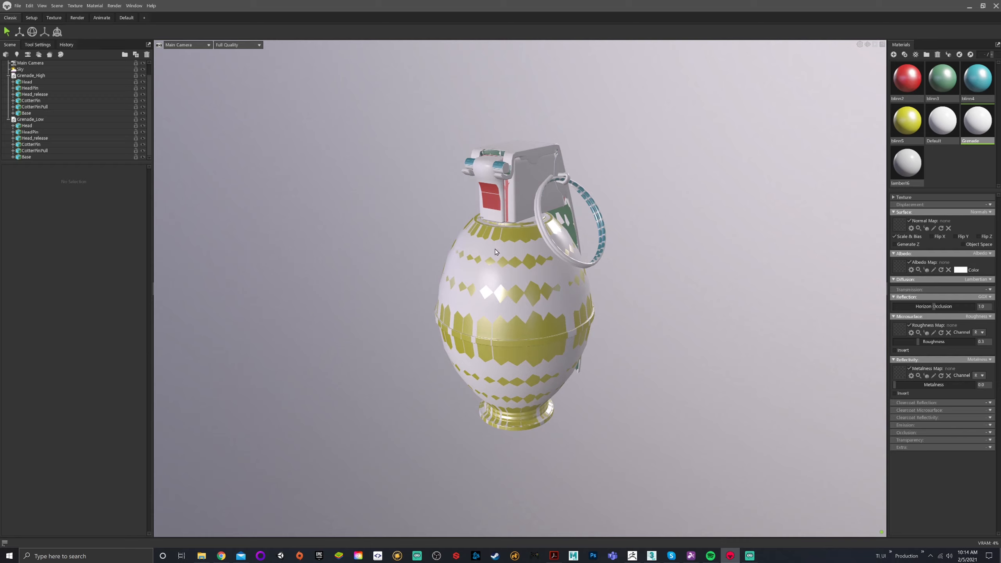
{"action": "left_click_drag", "start_coordinate": [457, 182], "coordinate": [484, 183]}
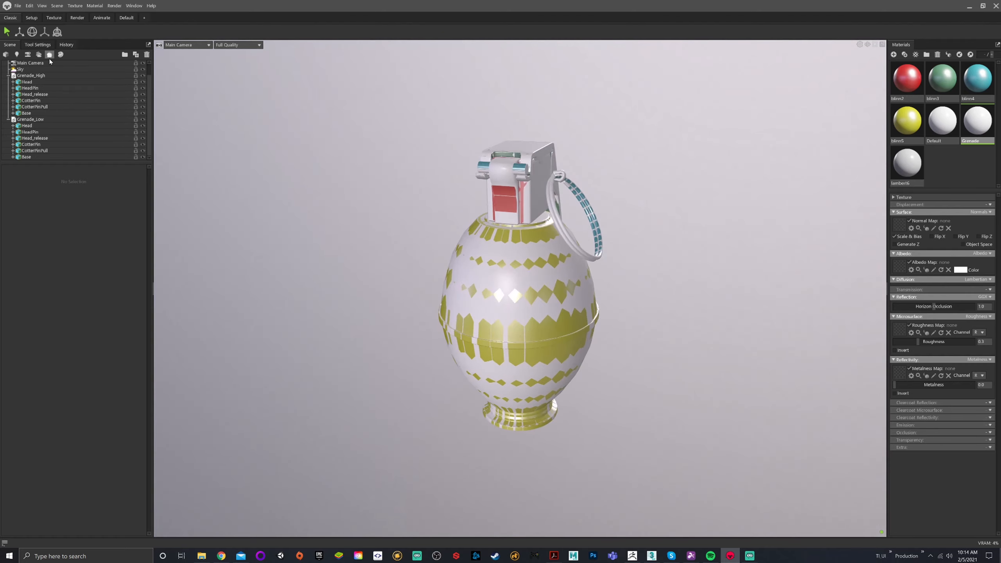
- Add a bake project to the scene and check its bake group with the High and Low slots
{"action": "left_click", "coordinate": [50, 59]}
{"action": "left_click", "coordinate": [51, 59]}
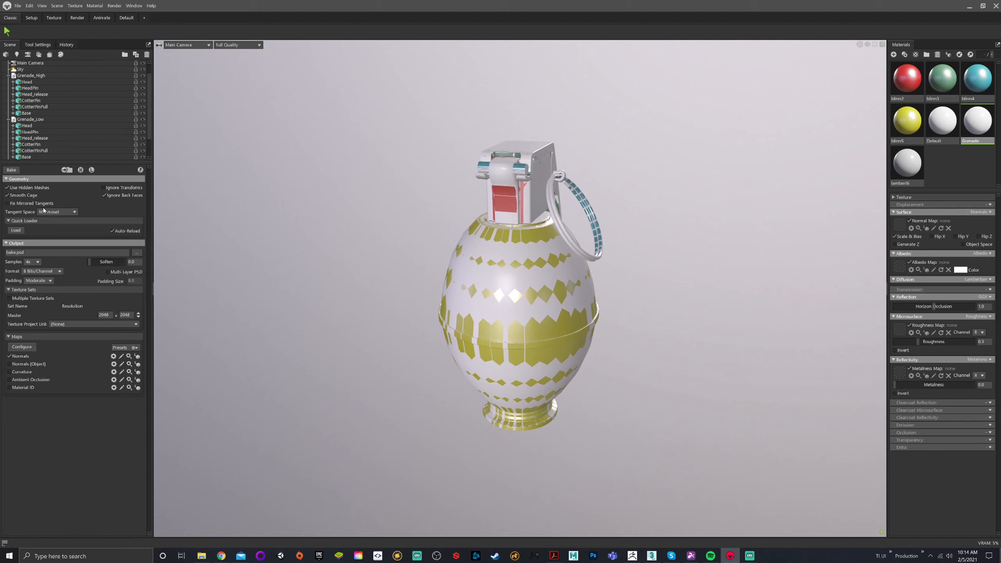
{"action": "scroll", "coordinate": [76, 136], "scroll_direction": "down", "scroll_amount": 2}
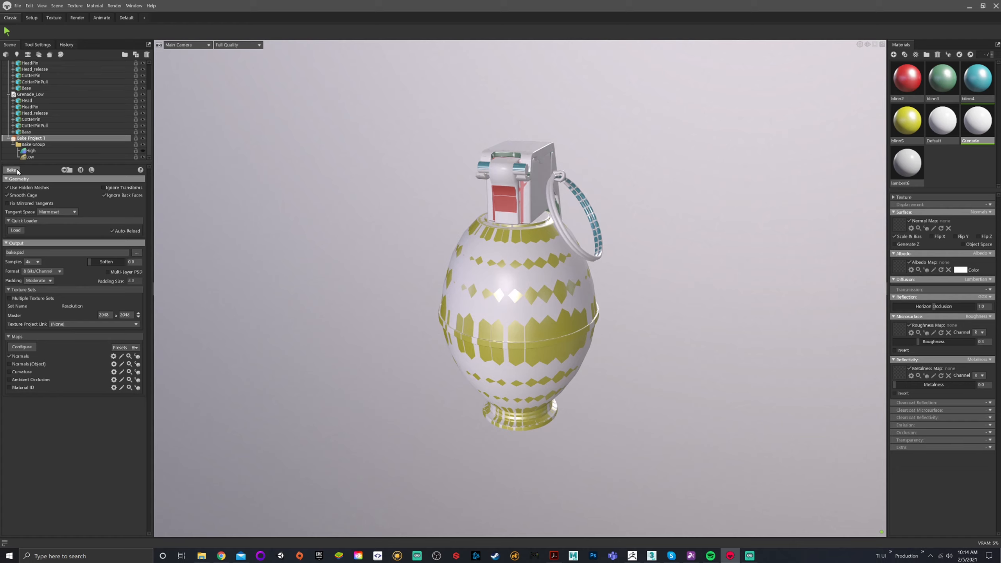
{"action": "left_click", "coordinate": [32, 148]}
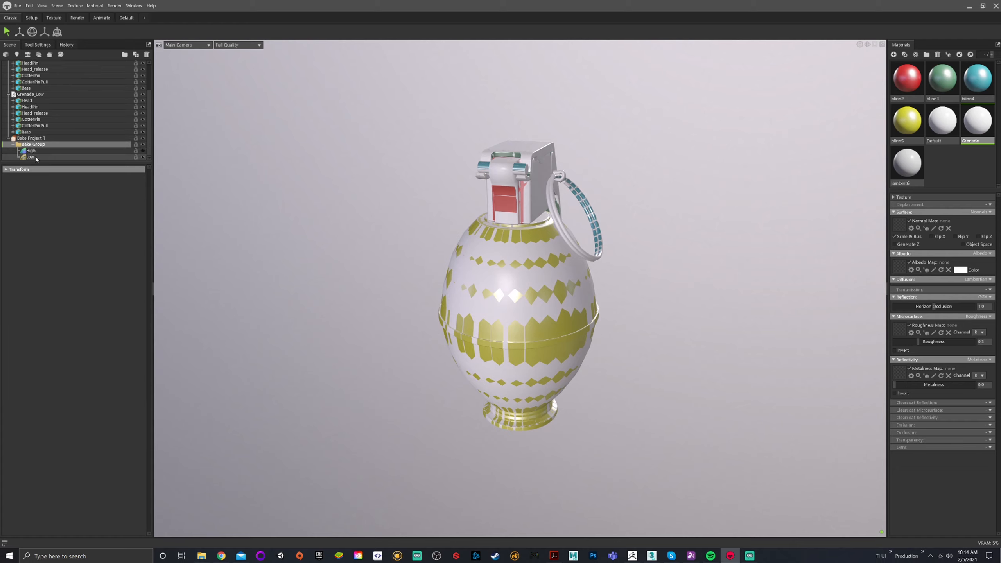
{"action": "left_click", "coordinate": [36, 140]}
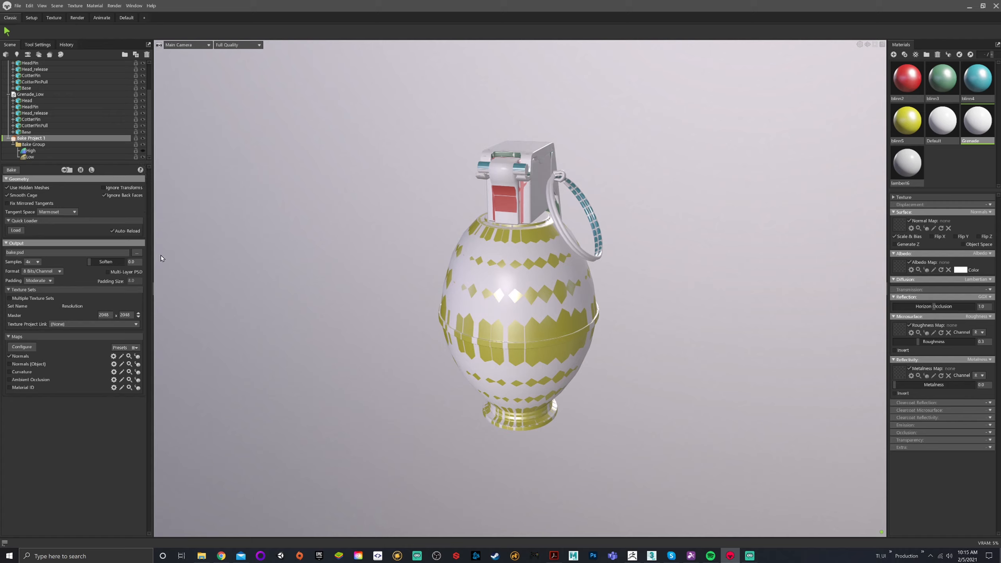
- Set the bake output to a Photoshop Document named Grenade in the Mesh Maps folder inside TextureMaps
{"action": "left_click", "coordinate": [137, 252]}
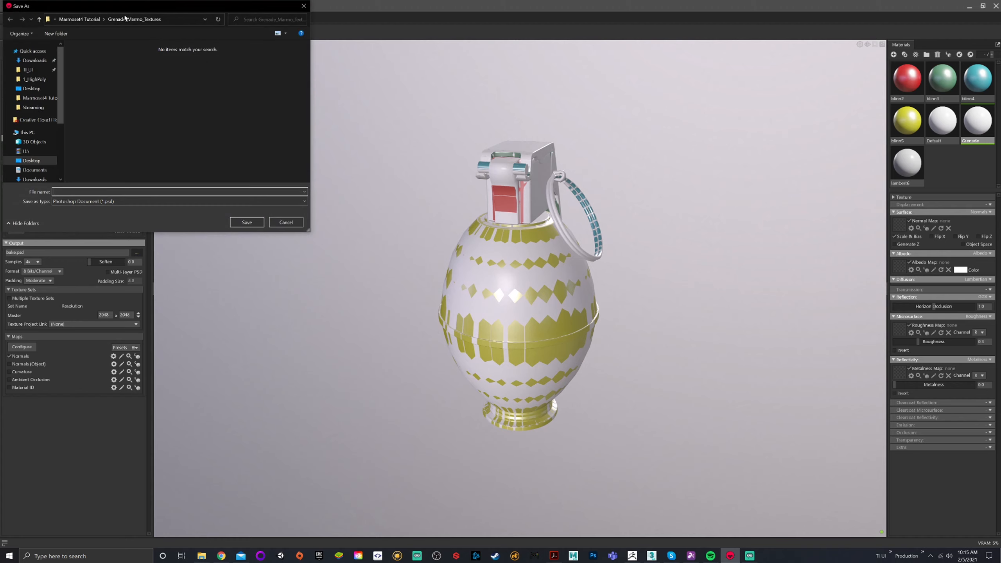
{"action": "left_click", "coordinate": [79, 18]}
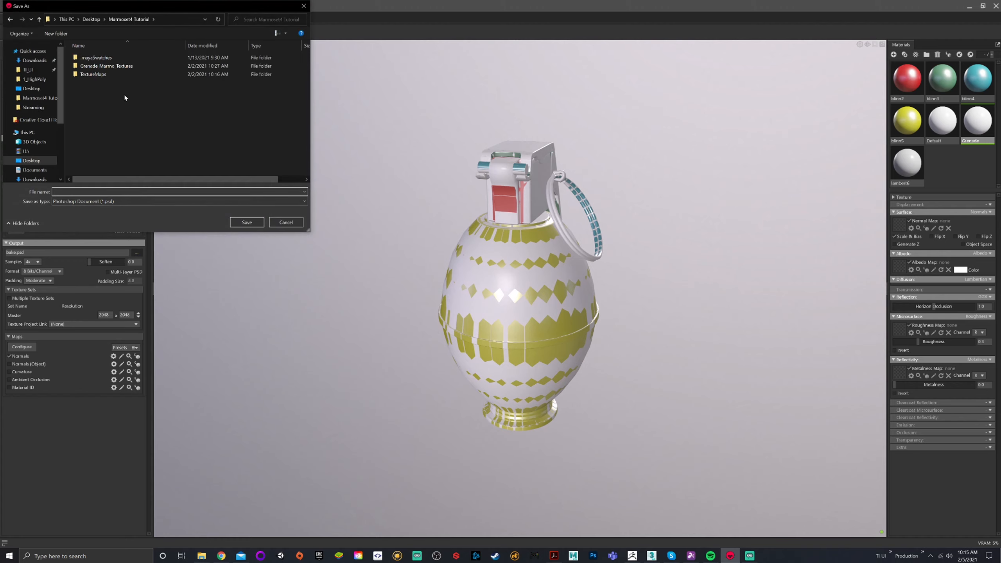
{"action": "double_click", "coordinate": [111, 75]}
{"action": "double_click", "coordinate": [103, 63]}
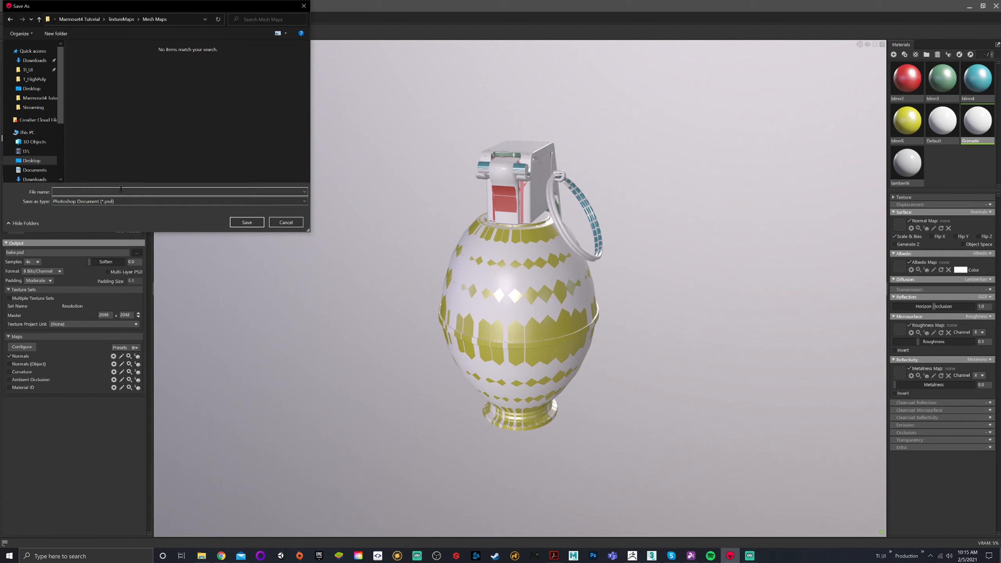
{"action": "type", "text": "Gree"}
{"action": "key", "text": "BackSpace"}
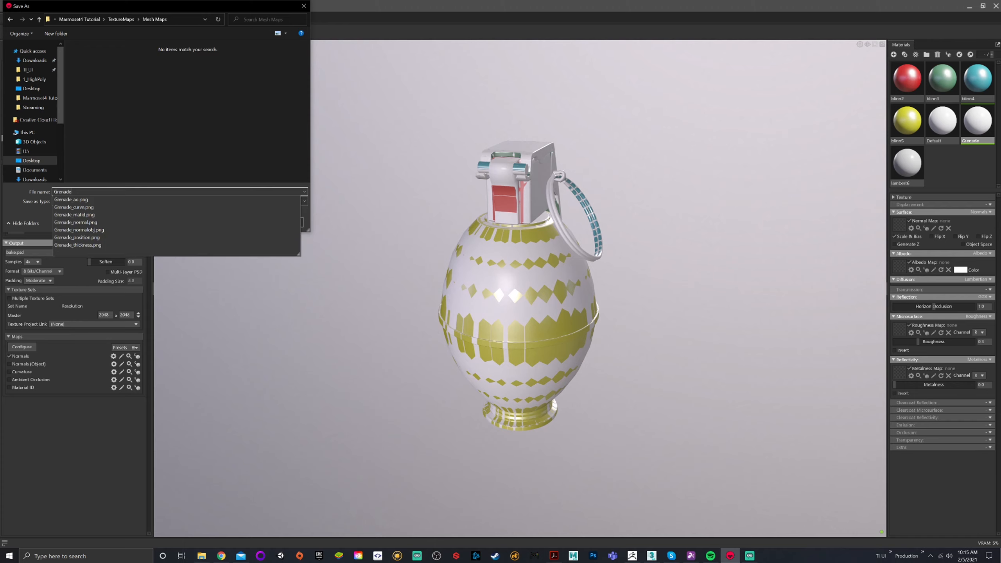
{"action": "key", "text": "Return"}
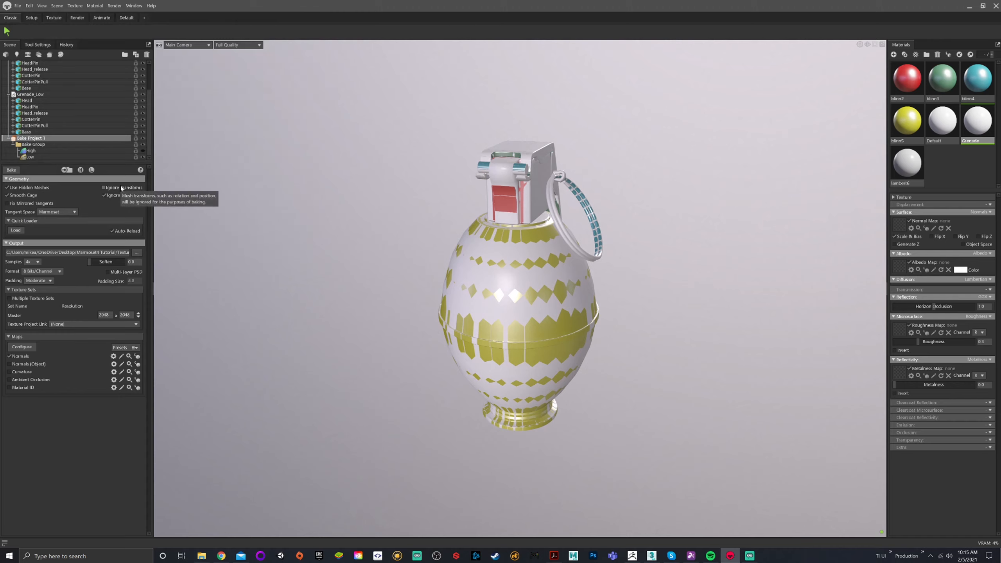
- Change the bake output to a Portable Network Graphics file named Grenade in the Mesh Maps folder
{"action": "left_click", "coordinate": [143, 255]}
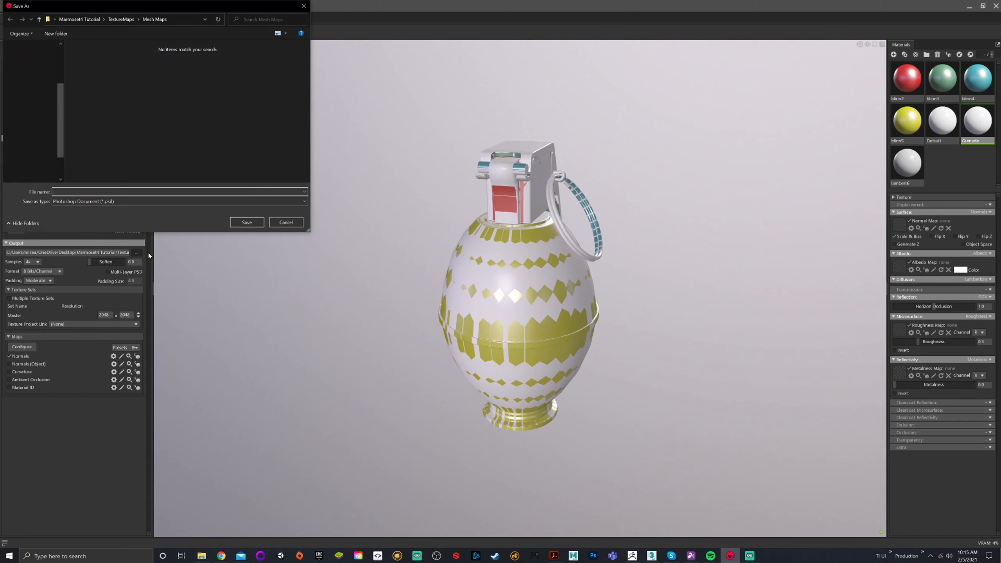
{"action": "left_click", "coordinate": [121, 203]}
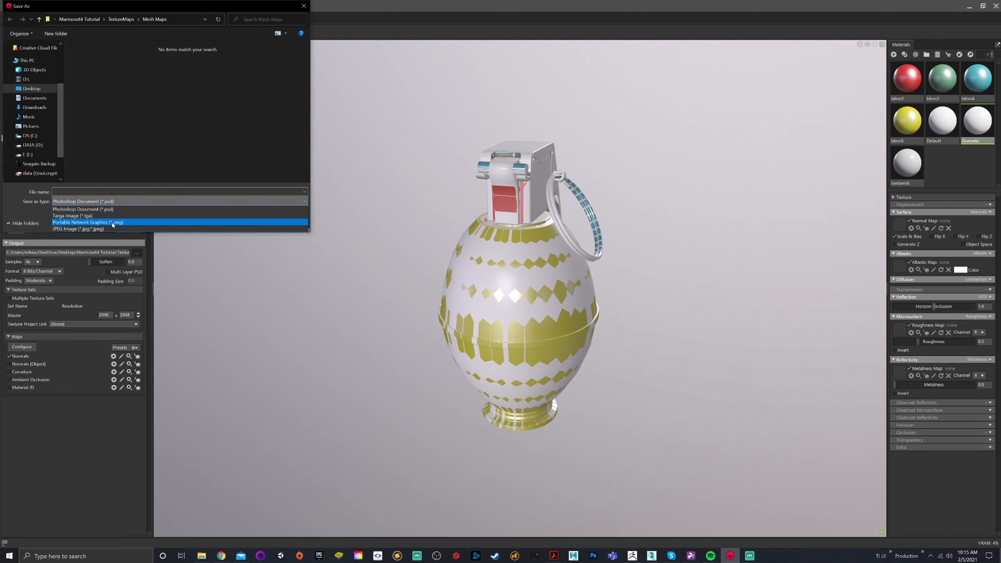
{"action": "left_click", "coordinate": [85, 222]}
{"action": "left_click", "coordinate": [85, 84]}
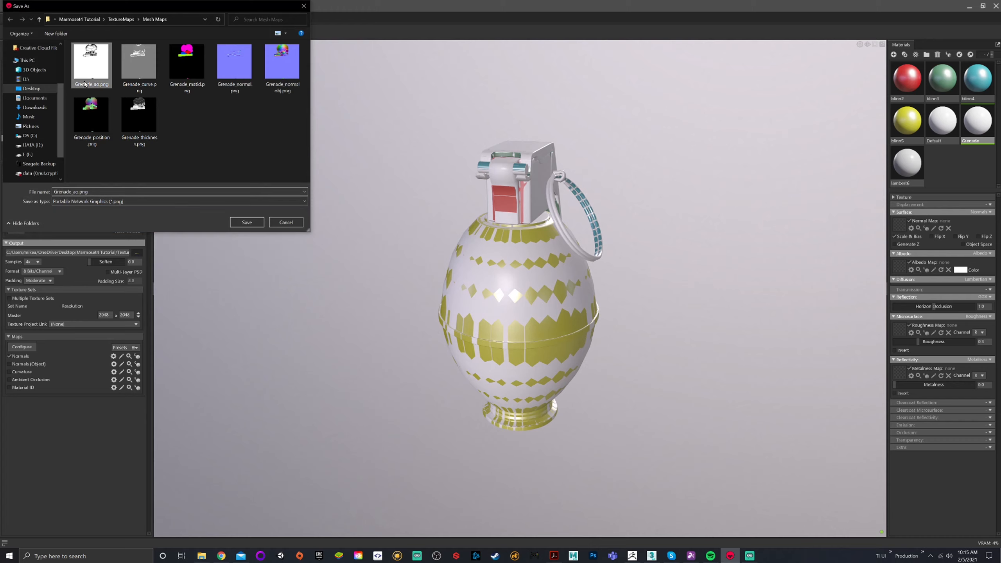
{"action": "left_click", "coordinate": [94, 191]}
{"action": "left_click_drag", "start_coordinate": [94, 192], "coordinate": [76, 190]}
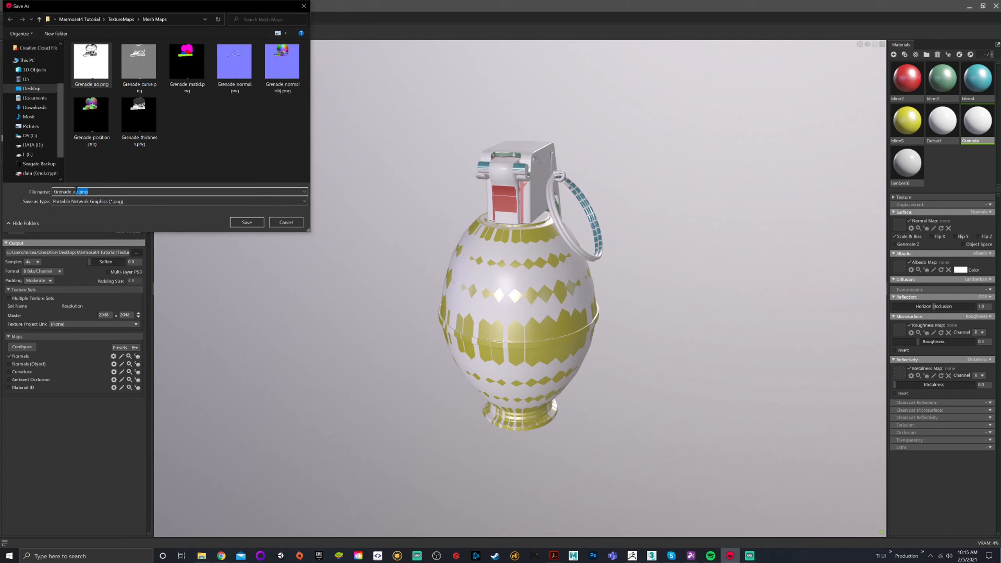
{"action": "key", "text": "BackSpace"}
{"action": "key", "text": "BackSpace"}
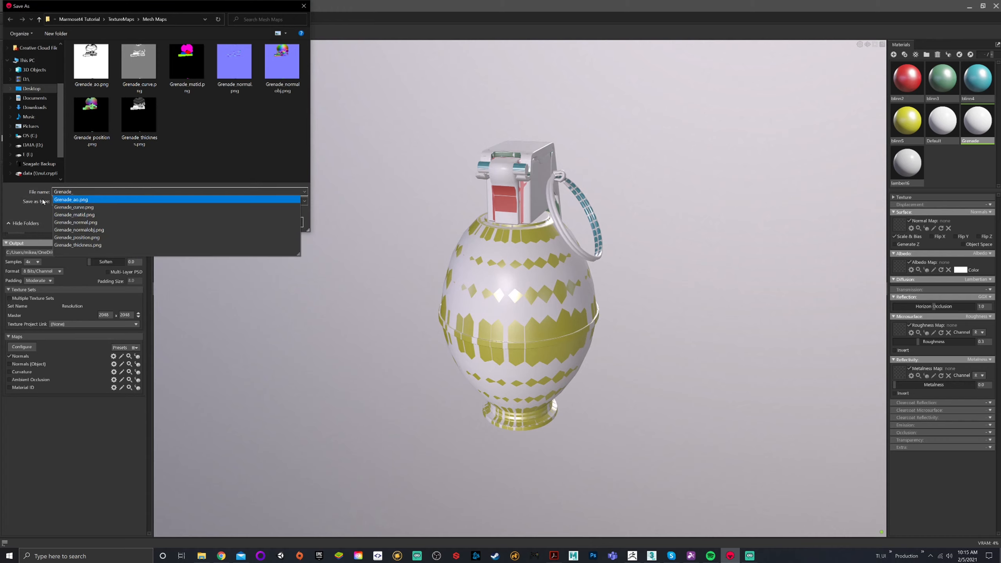
{"action": "left_click", "coordinate": [43, 199]}
{"action": "left_click", "coordinate": [247, 222]}
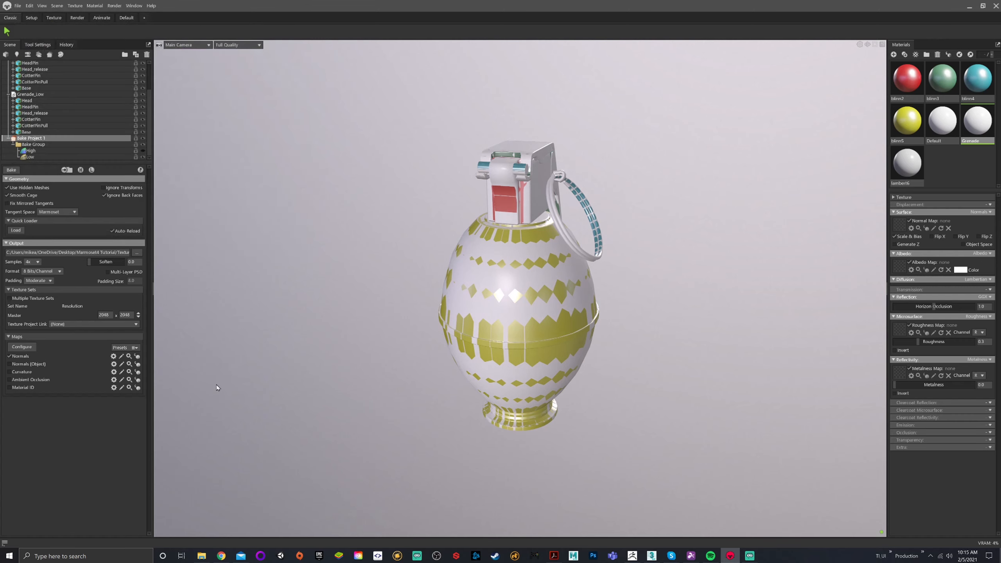
- Set the bake samples to 64x and raise the master texture resolution to 4096 x 4096
{"action": "left_click", "coordinate": [32, 262]}
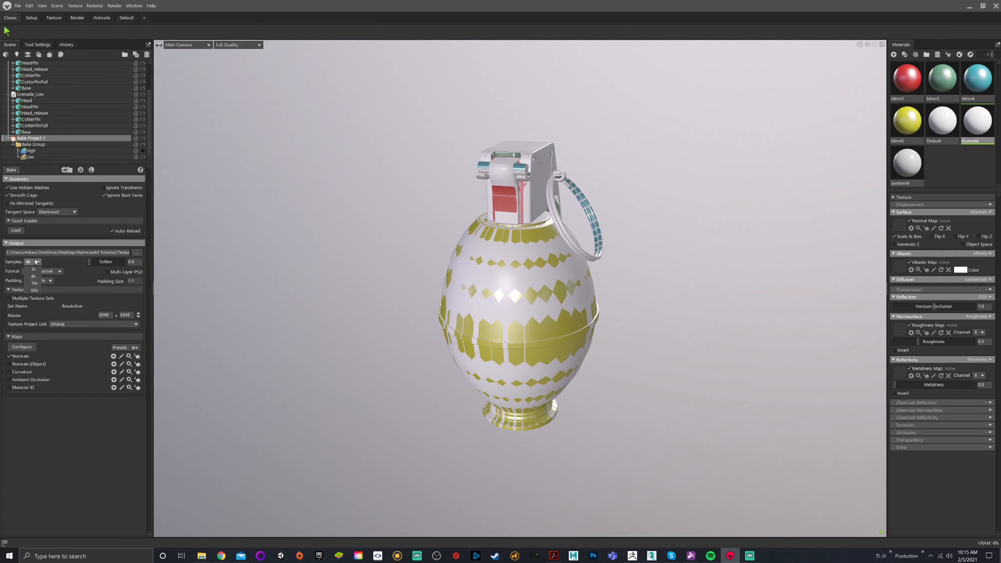
{"action": "left_click", "coordinate": [38, 290]}
{"action": "left_click", "coordinate": [139, 314]}
{"action": "left_click_drag", "start_coordinate": [641, 212], "coordinate": [602, 212]}
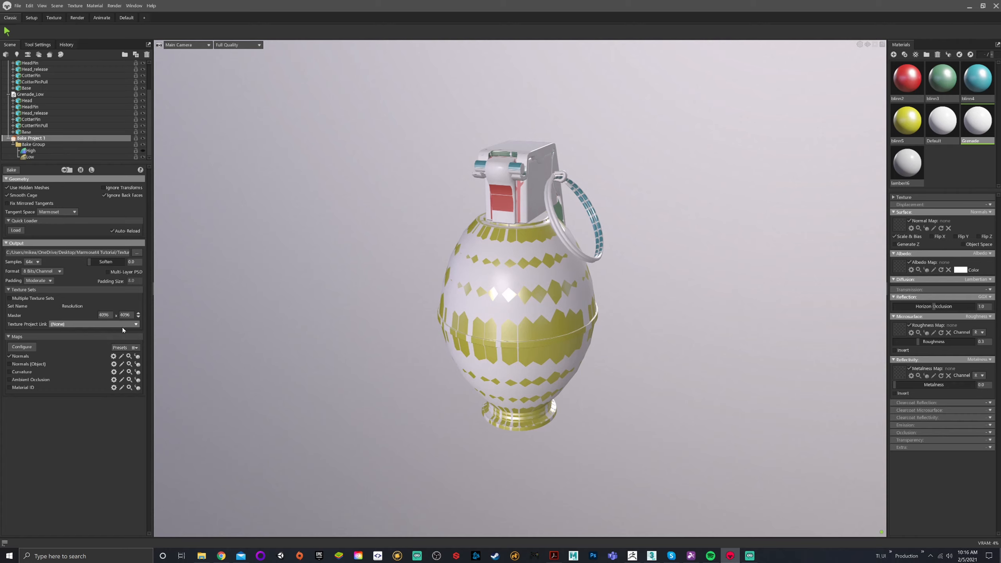
- Check the texturing workspace, return to the Classic layout and link the bake project to a new texture project
{"action": "left_click", "coordinate": [54, 19]}
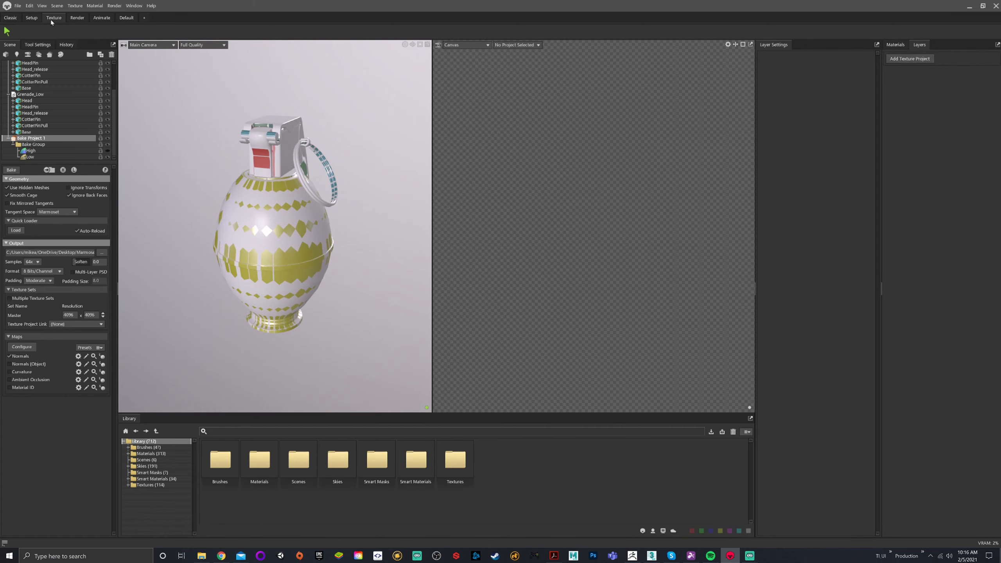
{"action": "left_click", "coordinate": [10, 18]}
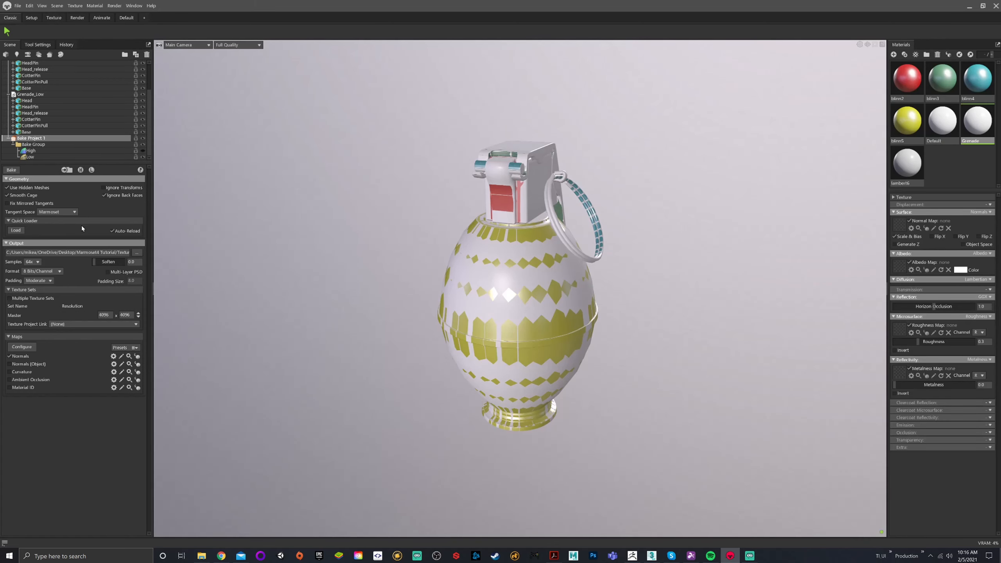
{"action": "left_click", "coordinate": [89, 324]}
{"action": "left_click", "coordinate": [70, 339]}
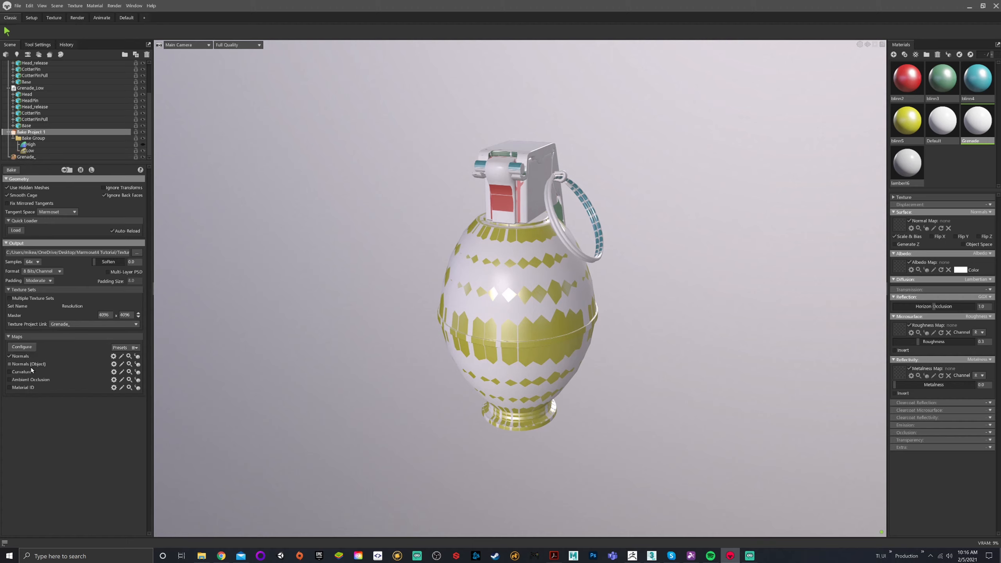
- Configure the bake project's map list to also include Height, Position and Thickness alongside the default maps
{"action": "left_click", "coordinate": [21, 347]}
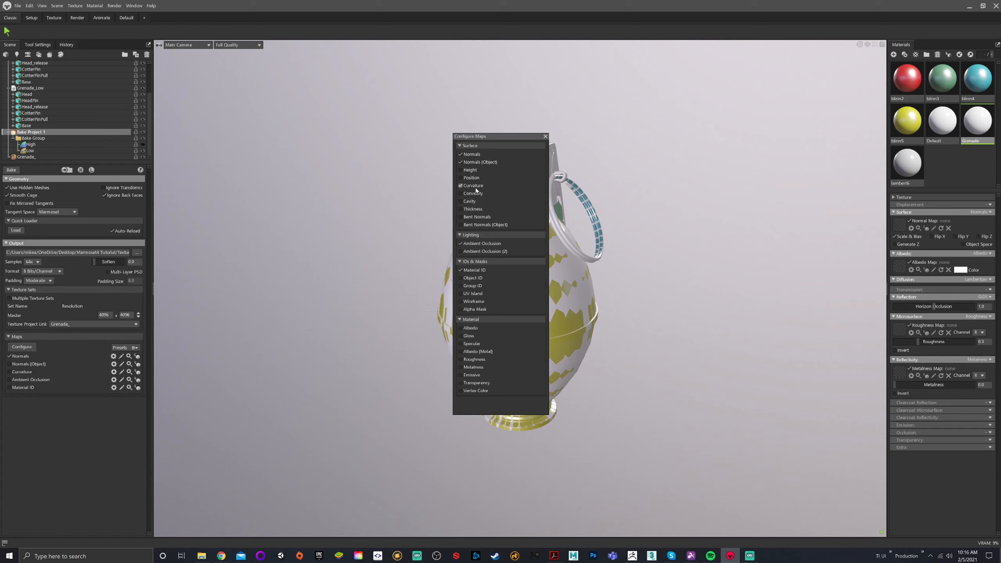
{"action": "left_click", "coordinate": [466, 169]}
{"action": "left_click", "coordinate": [461, 178]}
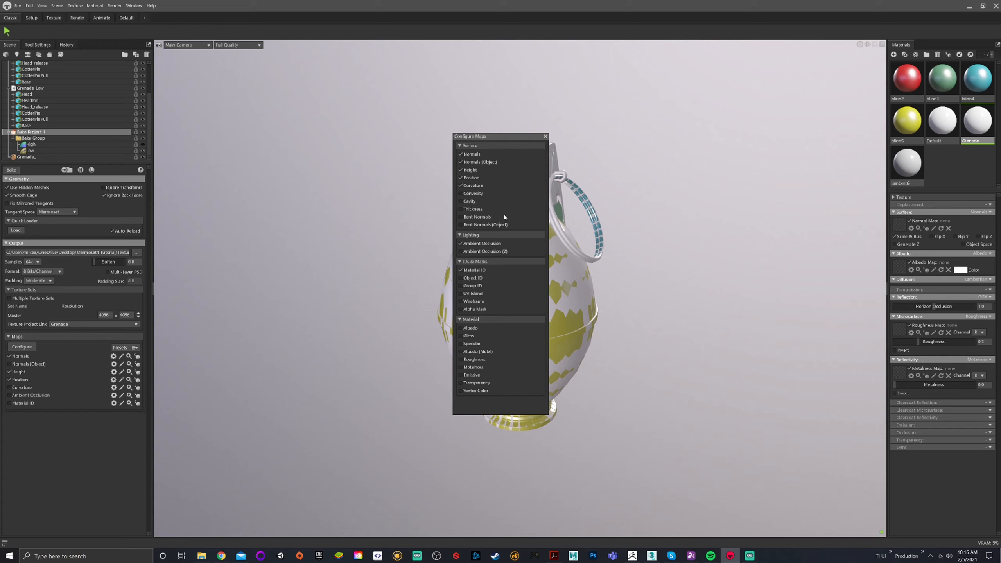
{"action": "left_click", "coordinate": [461, 208]}
{"action": "left_click", "coordinate": [471, 272]}
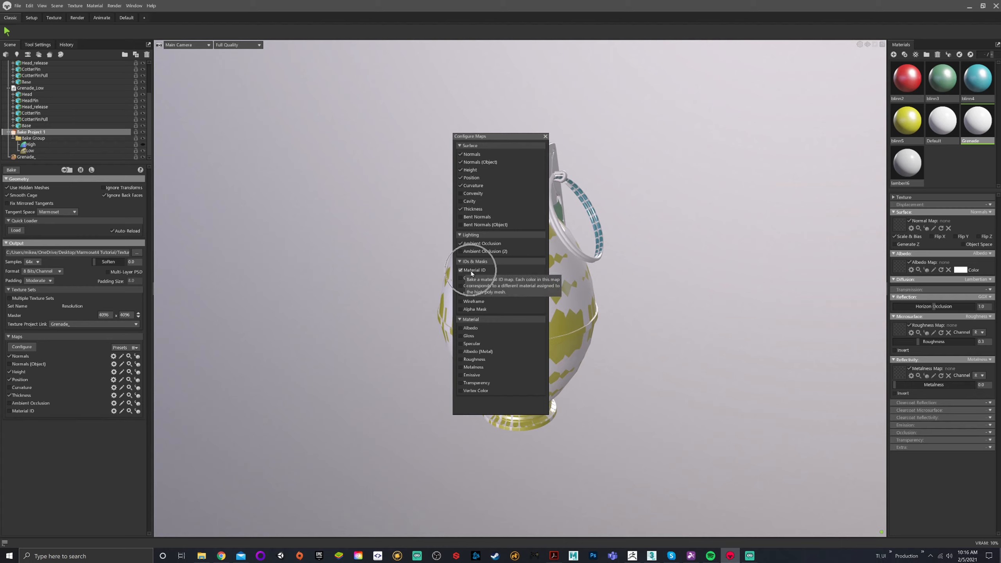
{"action": "left_click", "coordinate": [545, 136]}
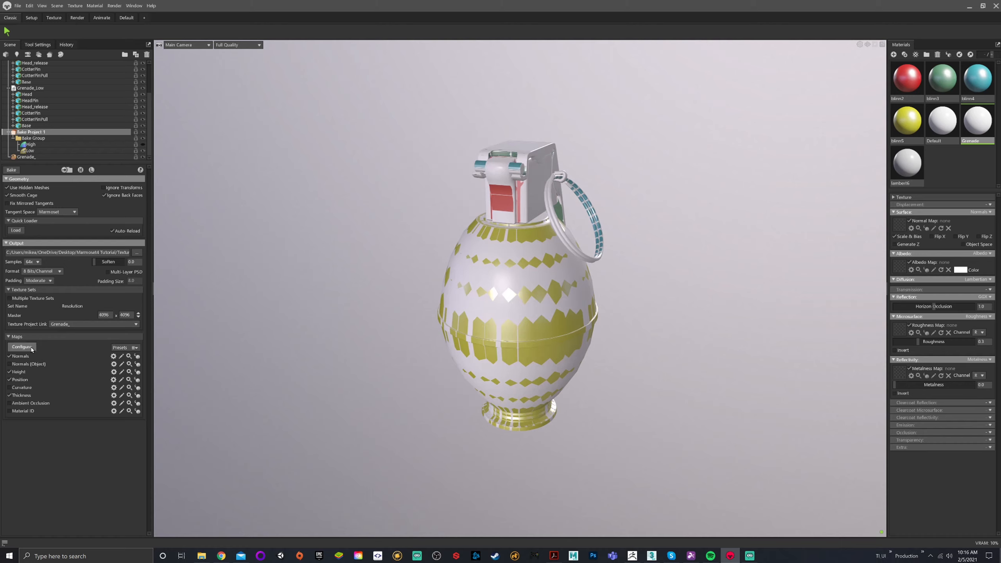
- Enable the Normals (Object), Curvature, Ambient Occlusion and Material ID maps for baking
{"action": "left_click", "coordinate": [10, 363]}
{"action": "left_click", "coordinate": [9, 387]}
{"action": "left_click", "coordinate": [9, 403]}
{"action": "left_click", "coordinate": [9, 411]}
- Examine the Grenade_ texture project's input maps and the additional input map types such as Thickness
{"action": "left_click", "coordinate": [26, 158]}
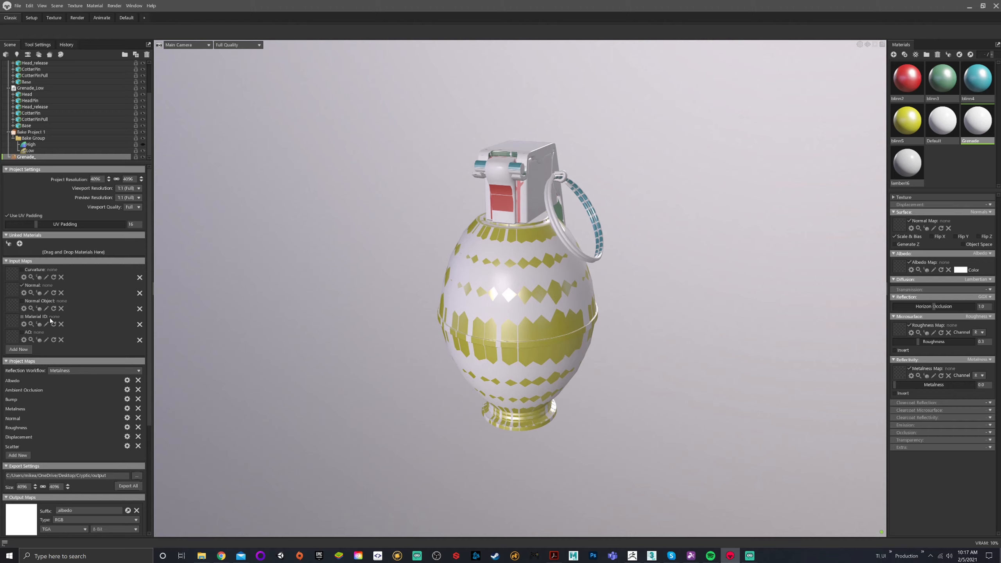
{"action": "scroll", "coordinate": [55, 319], "scroll_direction": "down", "scroll_amount": 1}
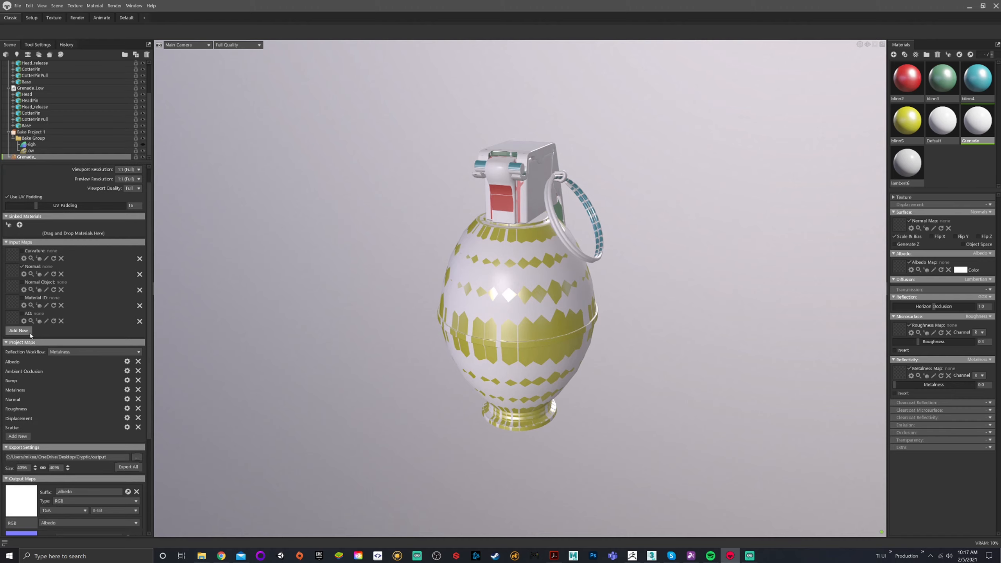
{"action": "left_click", "coordinate": [18, 330]}
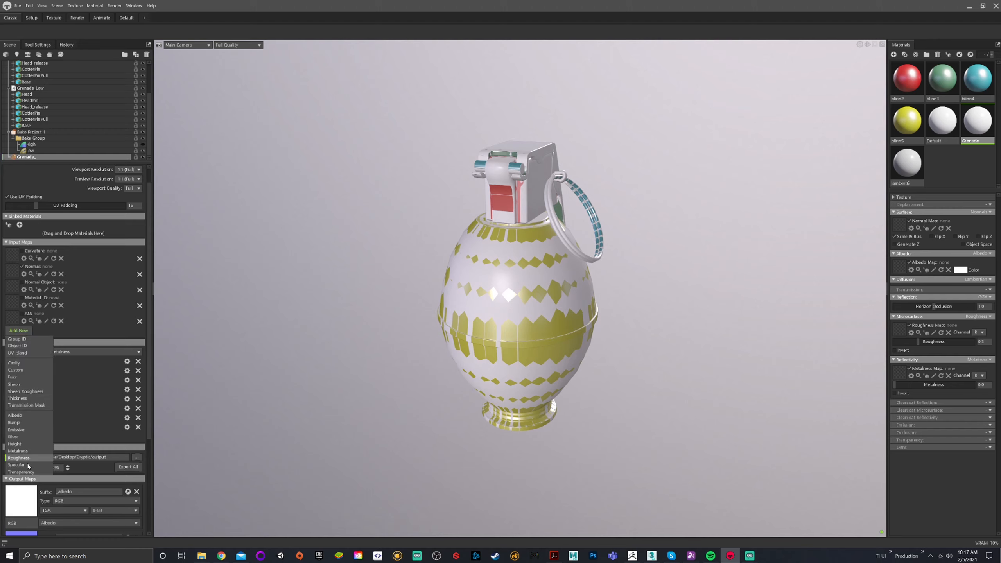
{"action": "left_click", "coordinate": [18, 398]}
{"action": "left_click", "coordinate": [286, 222]}
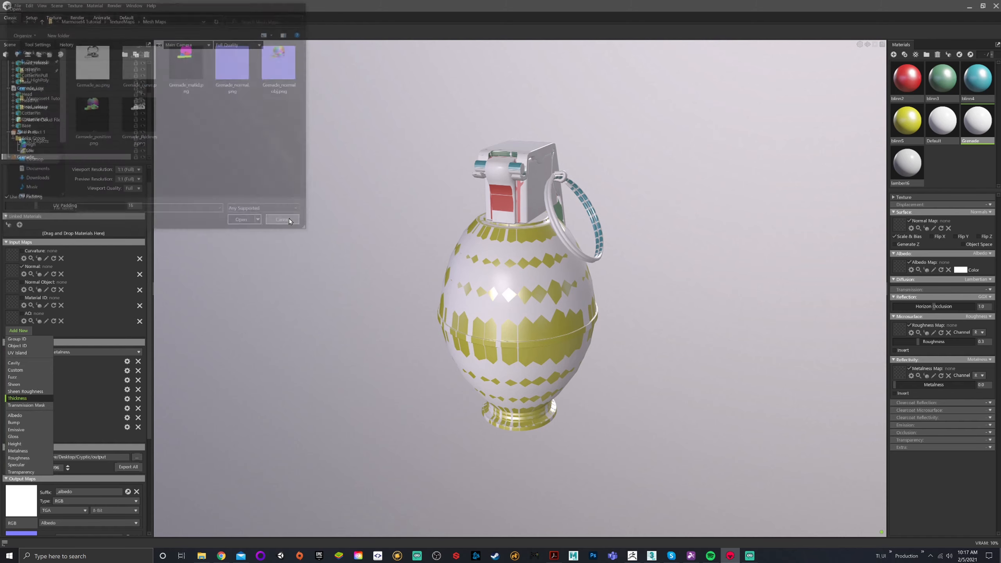
- Keep the Metalness reflection workflow, remove Scatter and Displacement from the project maps, and review the output maps
{"action": "left_click", "coordinate": [56, 353]}
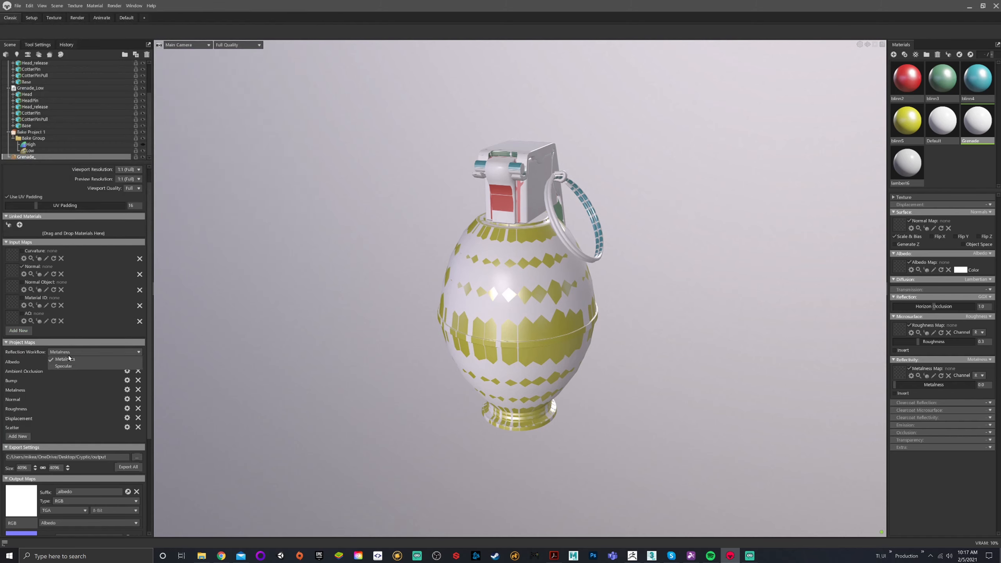
{"action": "left_click", "coordinate": [72, 360]}
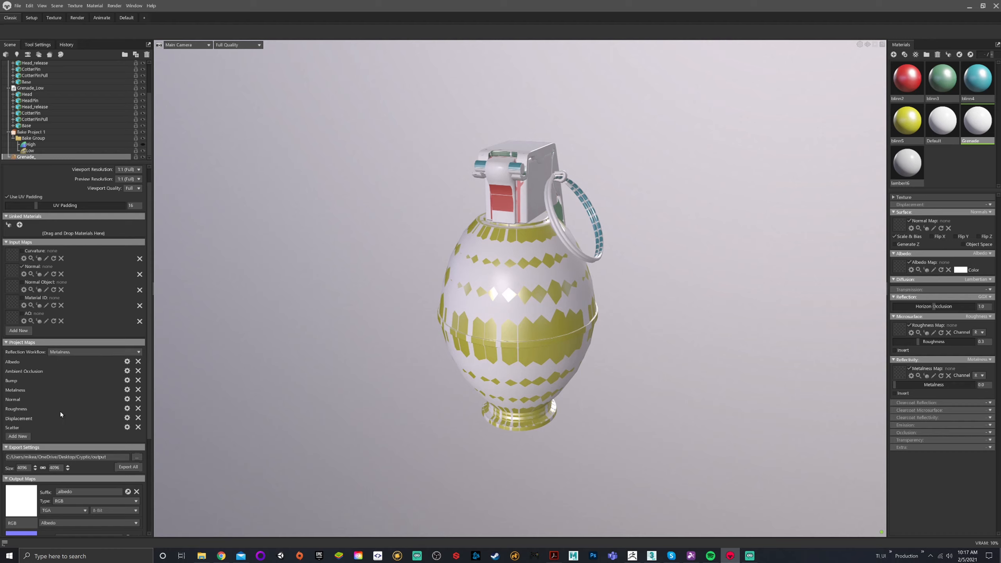
{"action": "left_click", "coordinate": [138, 427]}
{"action": "left_click", "coordinate": [138, 418]}
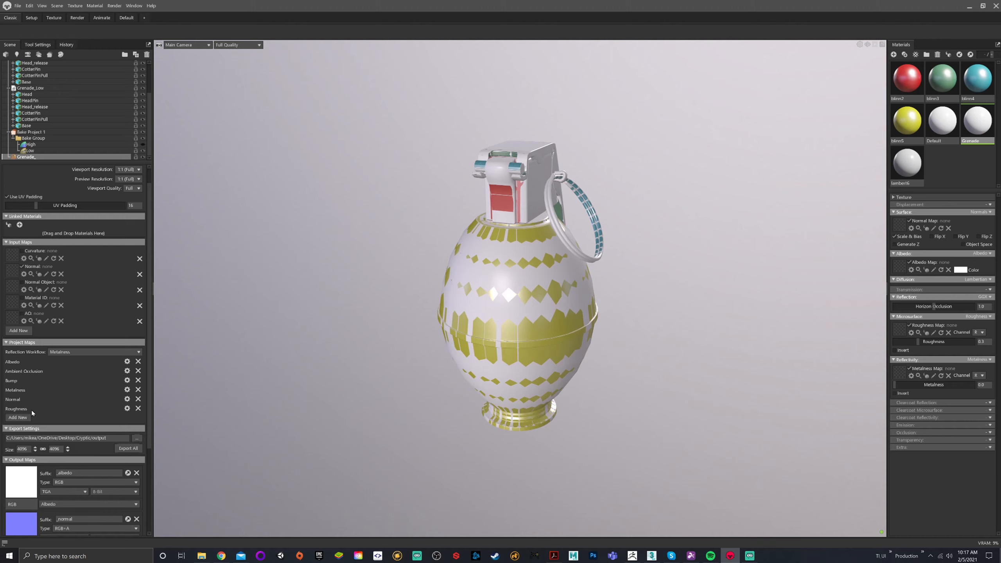
{"action": "scroll", "coordinate": [97, 412], "scroll_direction": "down", "scroll_amount": 3}
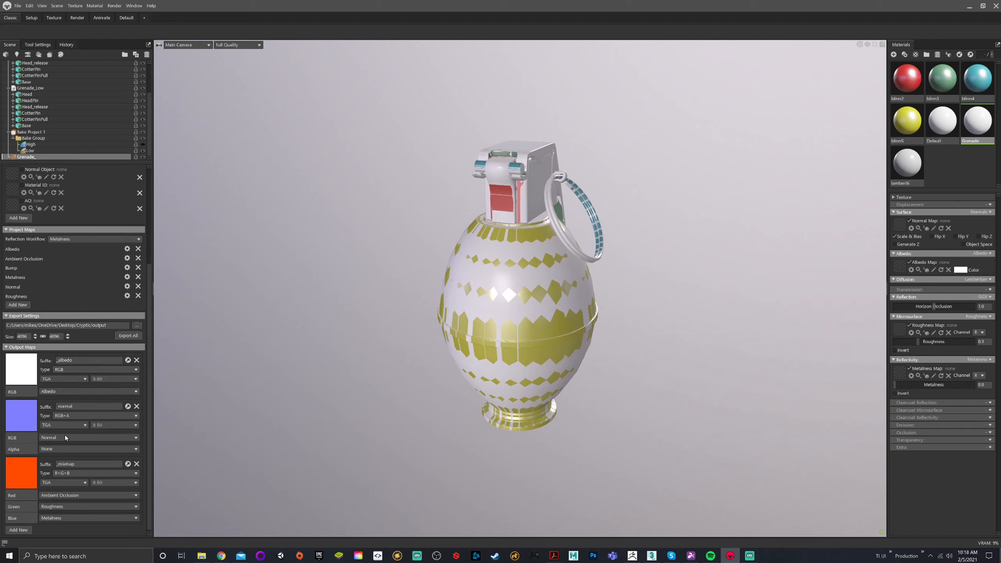
{"action": "scroll", "coordinate": [91, 394], "scroll_direction": "up", "scroll_amount": 5}
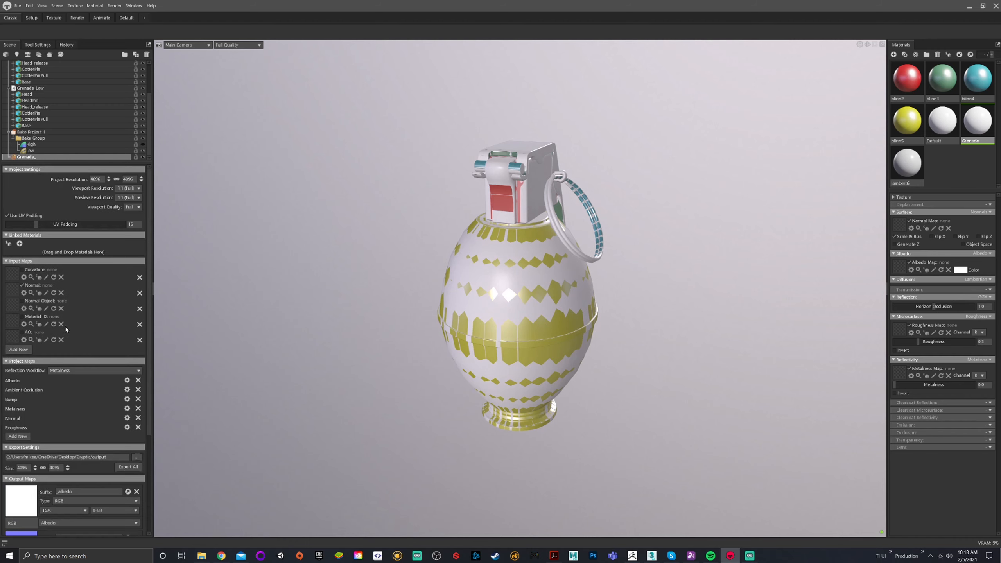
- Move the Base meshes from Grenade_Low and Grenade_High into the Low and High slots of Bake Project 1's bake group
{"action": "left_click", "coordinate": [33, 132]}
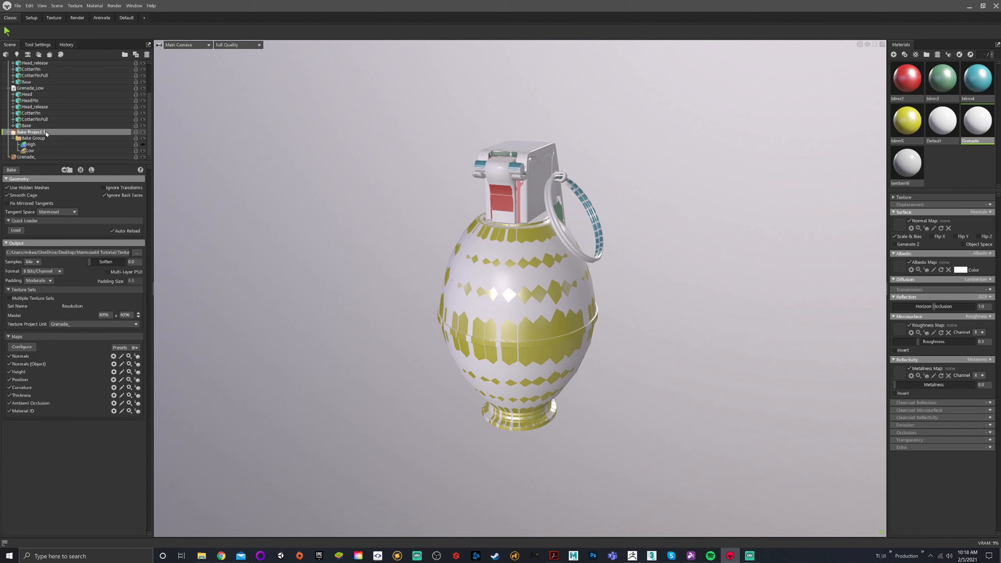
{"action": "scroll", "coordinate": [48, 130], "scroll_direction": "up", "scroll_amount": 2}
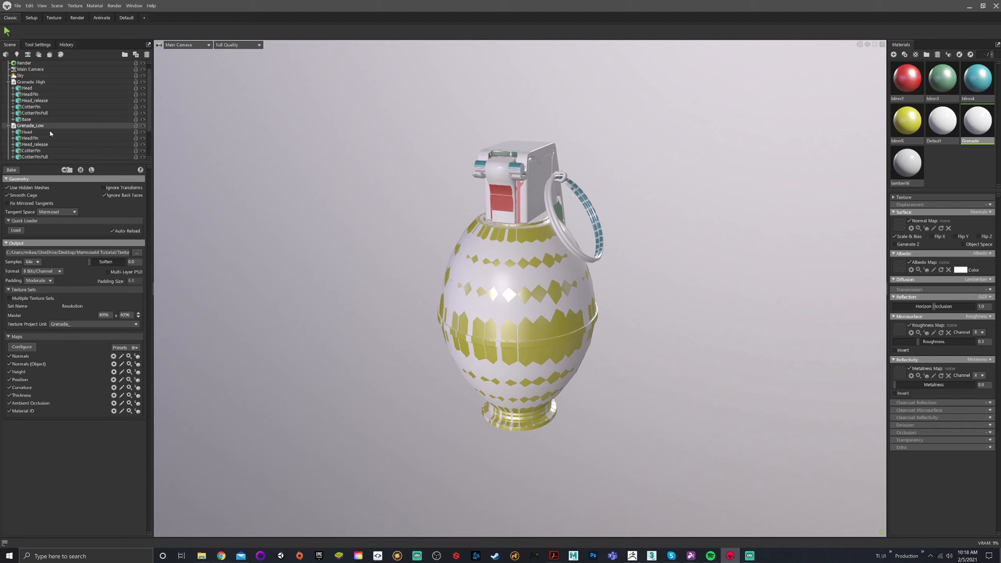
{"action": "scroll", "coordinate": [52, 118], "scroll_direction": "down", "scroll_amount": 2}
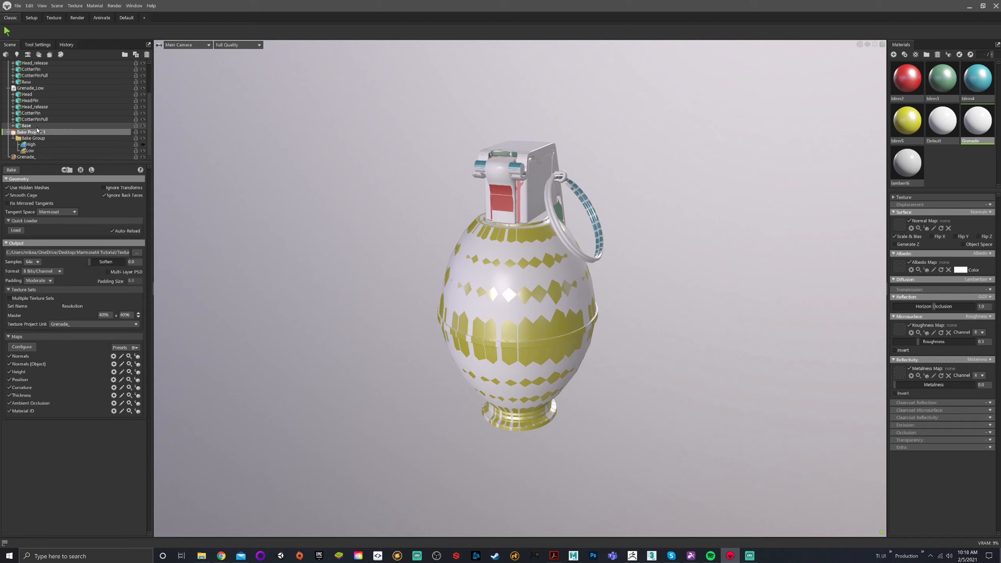
{"action": "left_click_drag", "start_coordinate": [34, 126], "coordinate": [30, 150]}
{"action": "left_click_drag", "start_coordinate": [28, 82], "coordinate": [43, 139]}
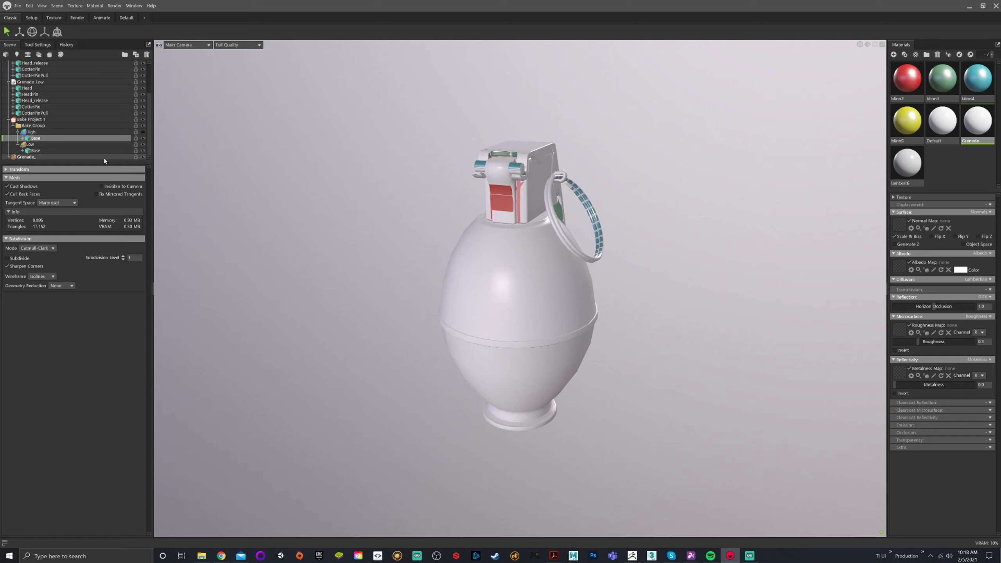
- Add a second bake group and move the low- and high-poly CotterPinPull meshes into its Low and High slots
{"action": "left_click", "coordinate": [38, 126]}
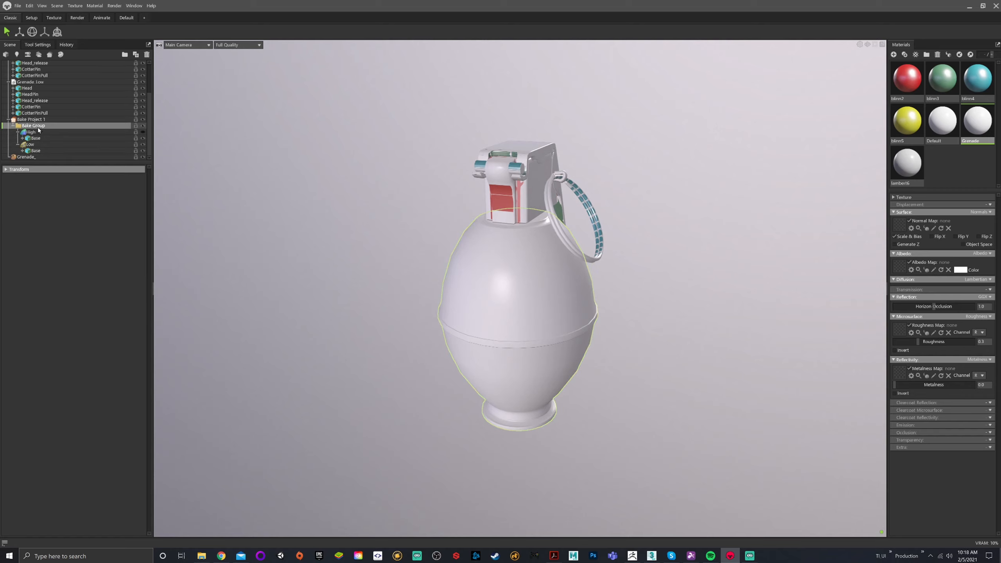
{"action": "left_click", "coordinate": [38, 120]}
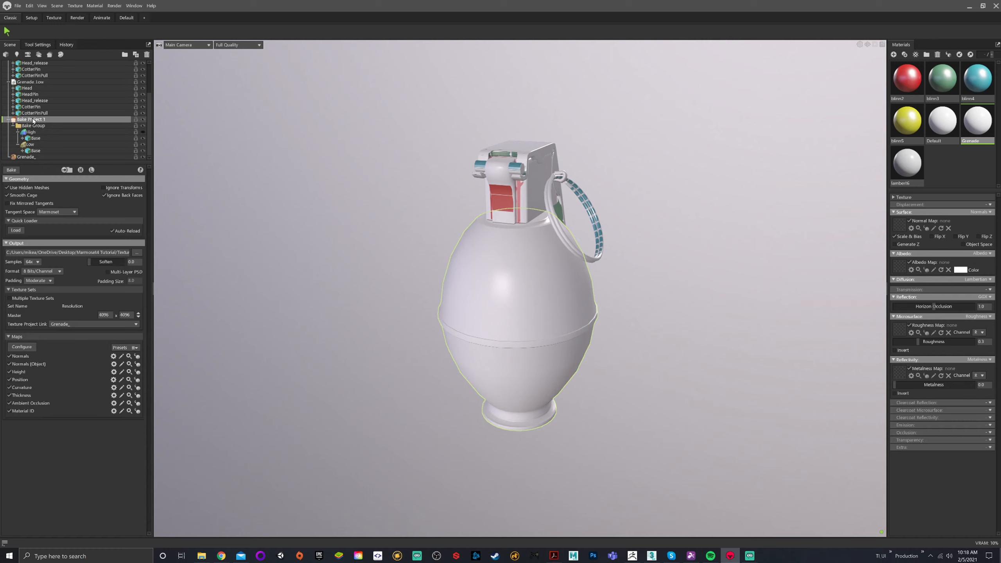
{"action": "left_click", "coordinate": [65, 171]}
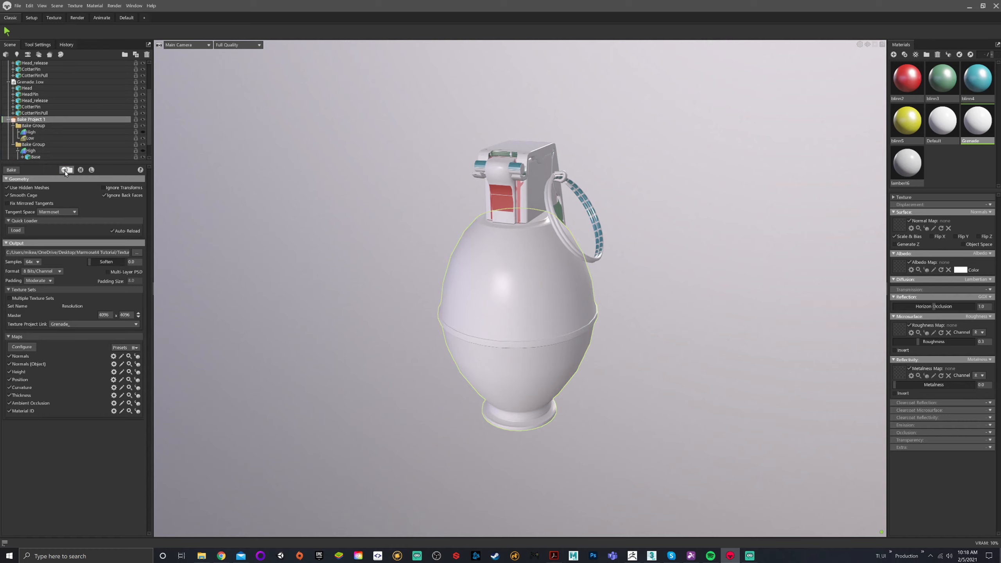
{"action": "left_click", "coordinate": [36, 113]}
{"action": "left_click_drag", "start_coordinate": [43, 141], "coordinate": [43, 139]}
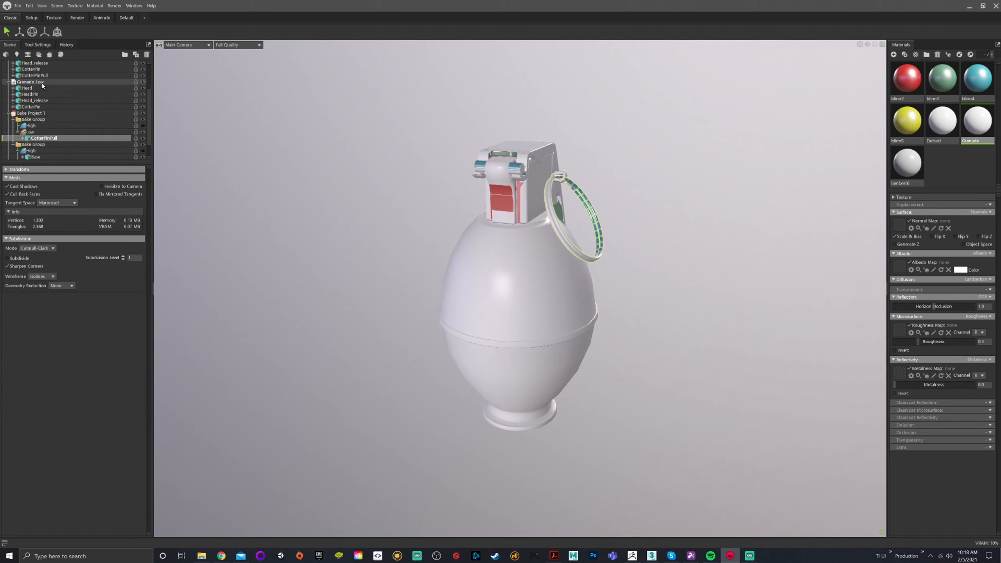
{"action": "left_click_drag", "start_coordinate": [35, 75], "coordinate": [40, 124]}
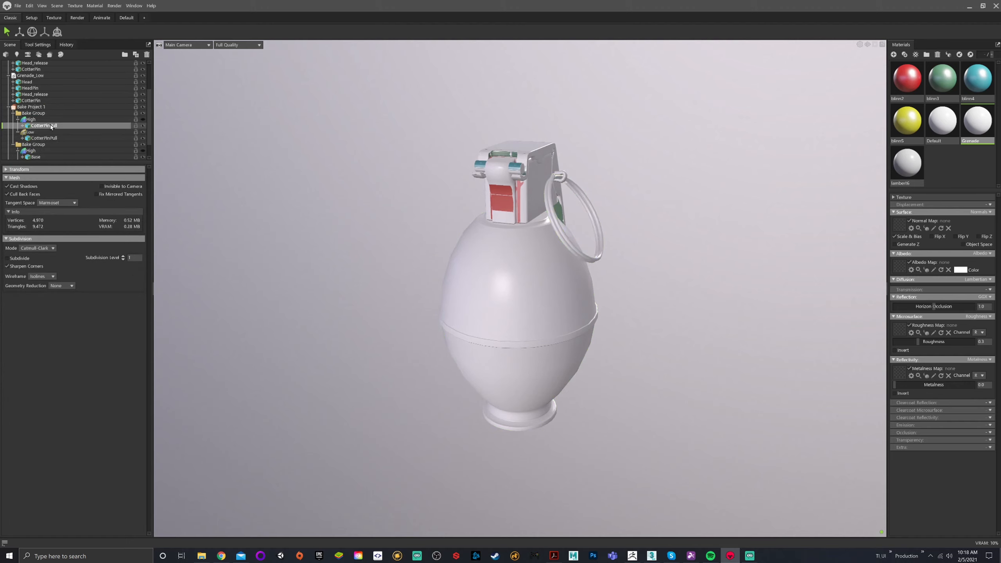
- Add a bake group to Bake Project 1 and move the low- and high-poly CotterPin meshes into its Low and High slots
{"action": "left_click", "coordinate": [32, 107]}
{"action": "left_click", "coordinate": [67, 170]}
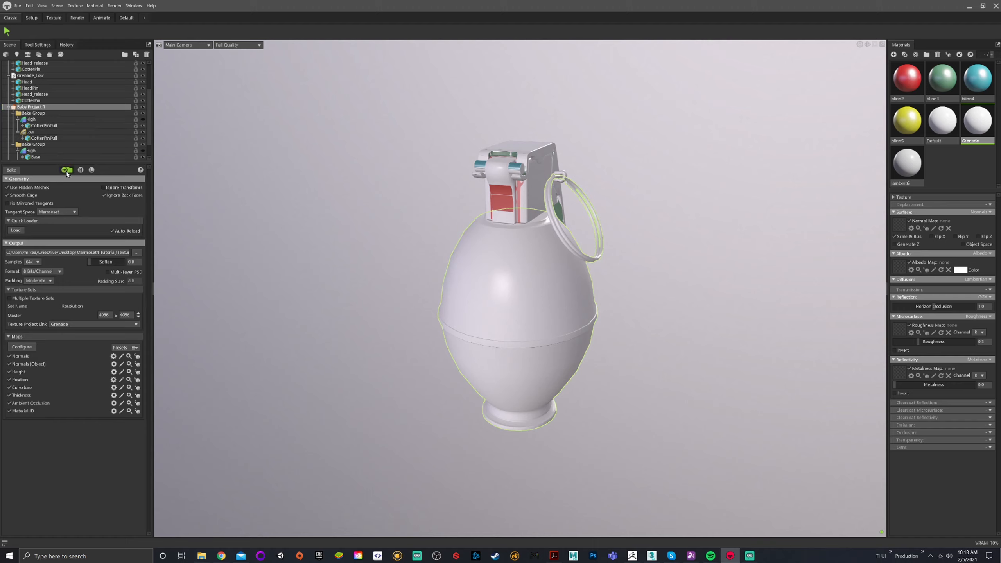
{"action": "left_click_drag", "start_coordinate": [33, 101], "coordinate": [41, 124]}
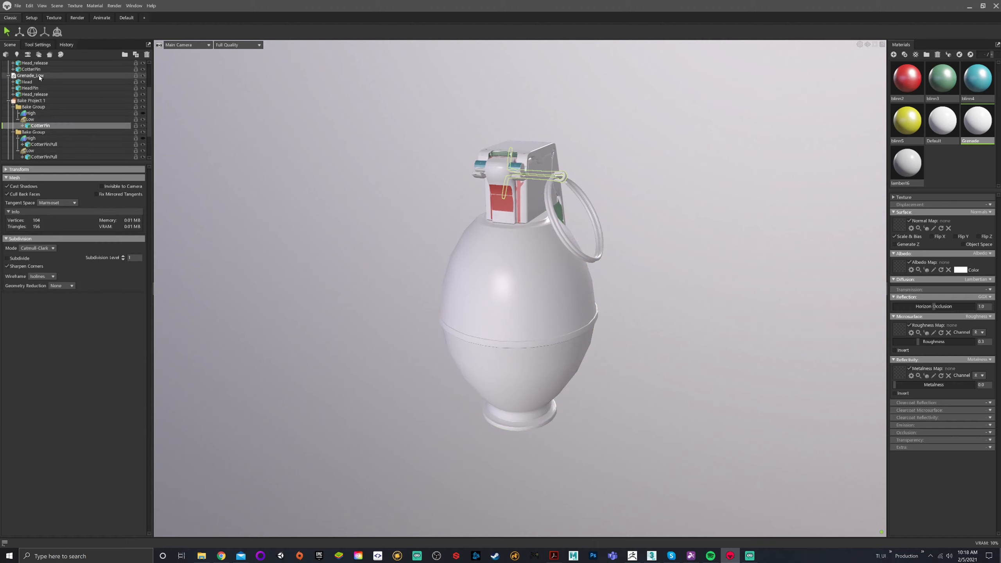
{"action": "left_click_drag", "start_coordinate": [30, 70], "coordinate": [50, 112]}
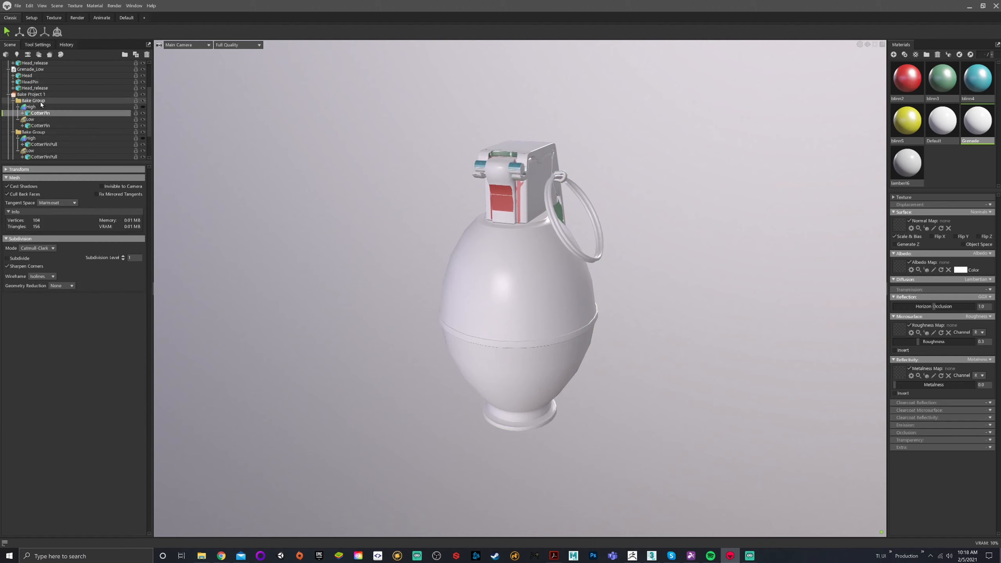
- Add another bake group and move the low- and high-poly Head_release meshes into its Low and High slots
{"action": "left_click", "coordinate": [37, 98]}
{"action": "left_click", "coordinate": [63, 170]}
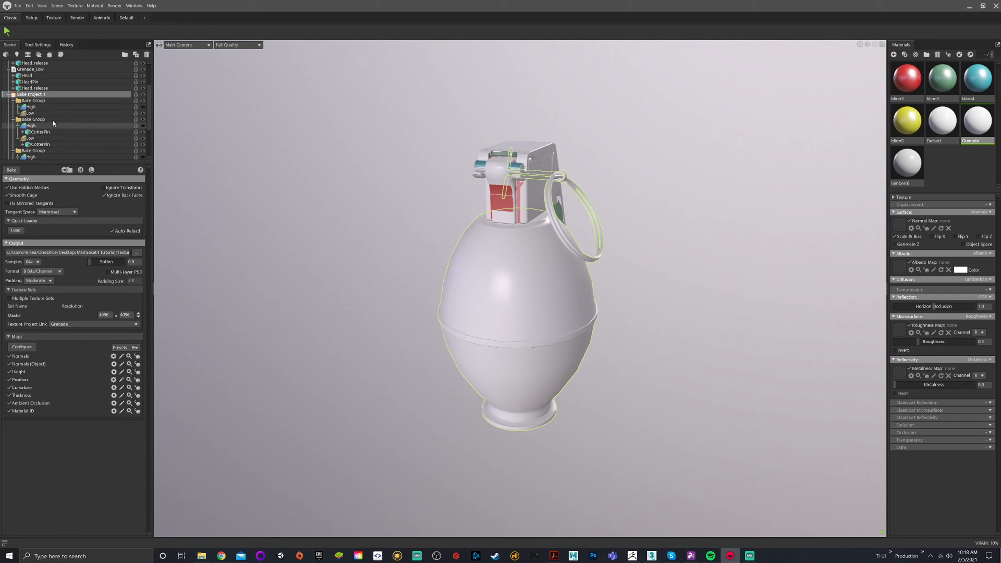
{"action": "mouse_move", "coordinate": [34, 88]}
{"action": "left_mouse_down"}
{"action": "mouse_move", "coordinate": [30, 112]}
{"action": "mouse_move", "coordinate": [49, 100]}
{"action": "left_mouse_up"}
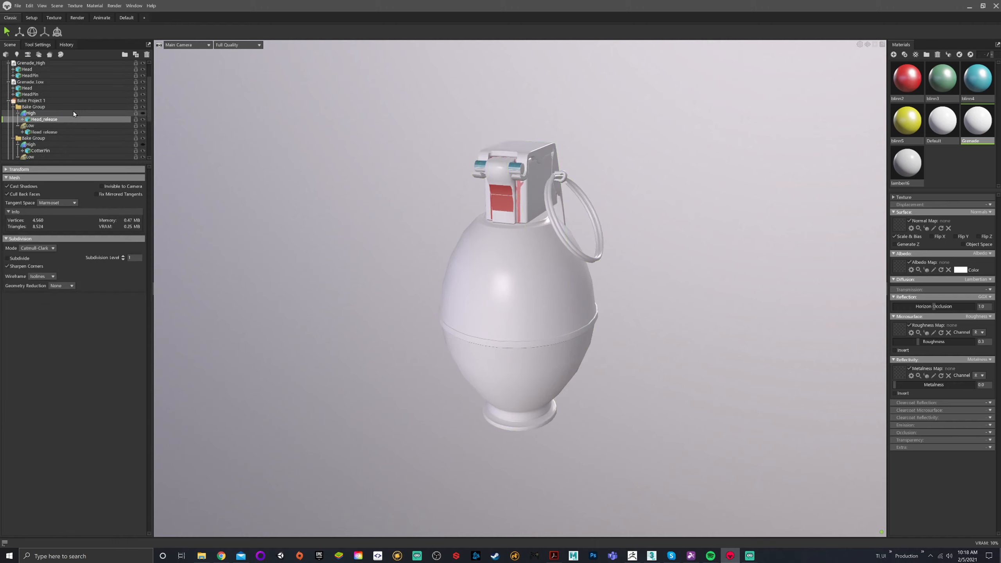
- Add two more bake groups and fill their Low and High slots with the HeadPin meshes and the Head meshes
{"action": "scroll", "coordinate": [73, 111], "scroll_direction": "up", "scroll_amount": 2}
{"action": "left_click", "coordinate": [43, 120]}
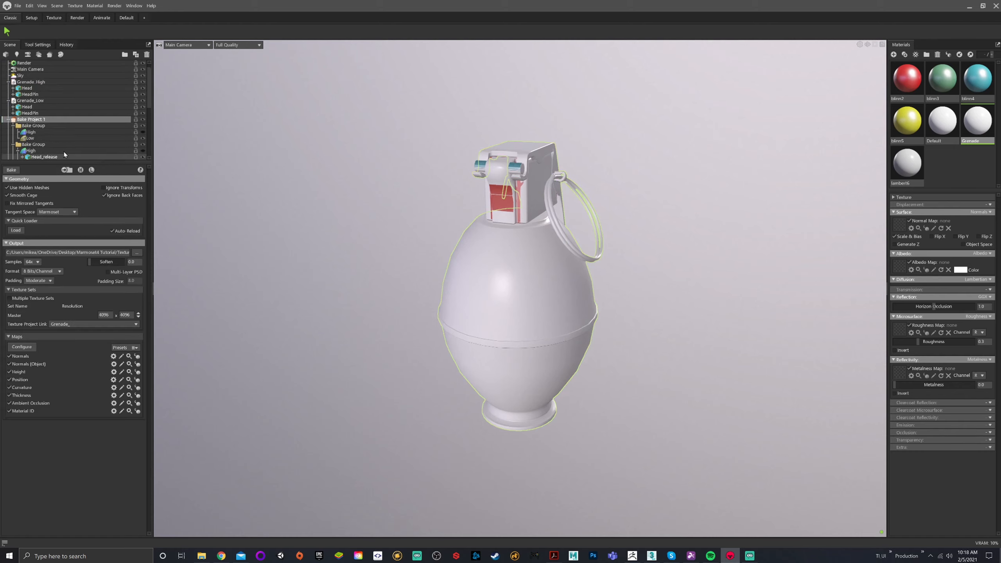
{"action": "left_click", "coordinate": [37, 113]}
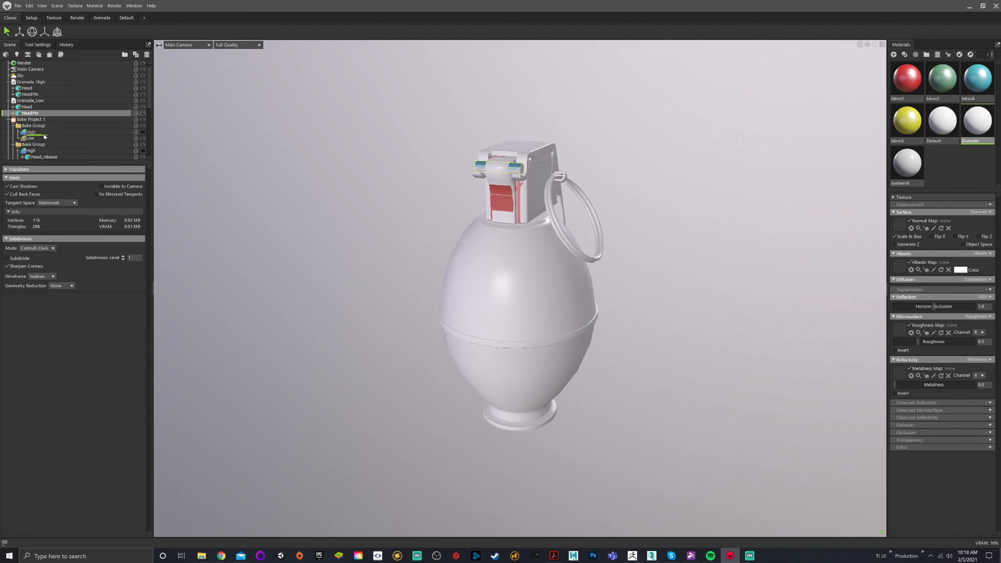
{"action": "left_click_drag", "start_coordinate": [48, 145], "coordinate": [42, 139]}
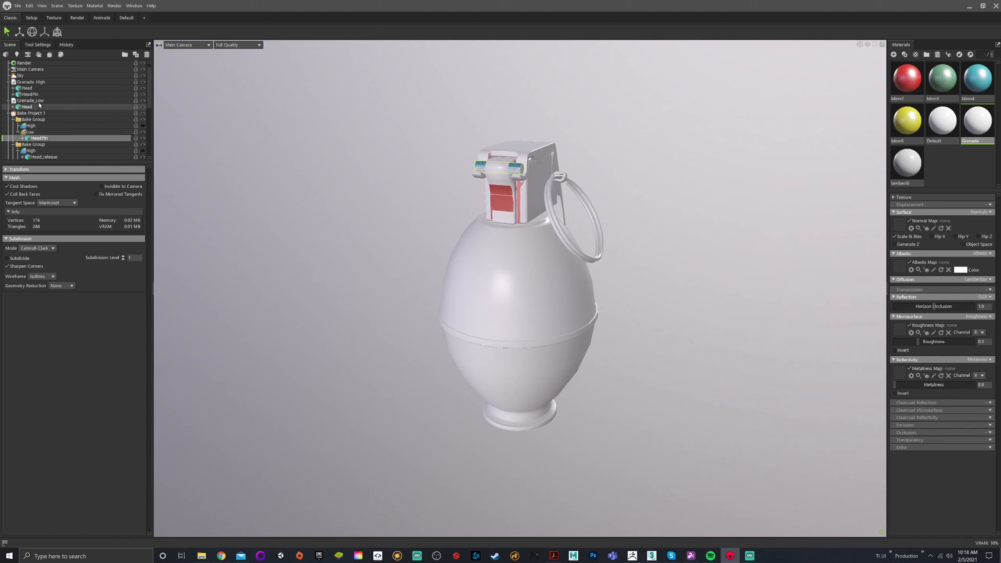
{"action": "left_click_drag", "start_coordinate": [38, 95], "coordinate": [46, 125]}
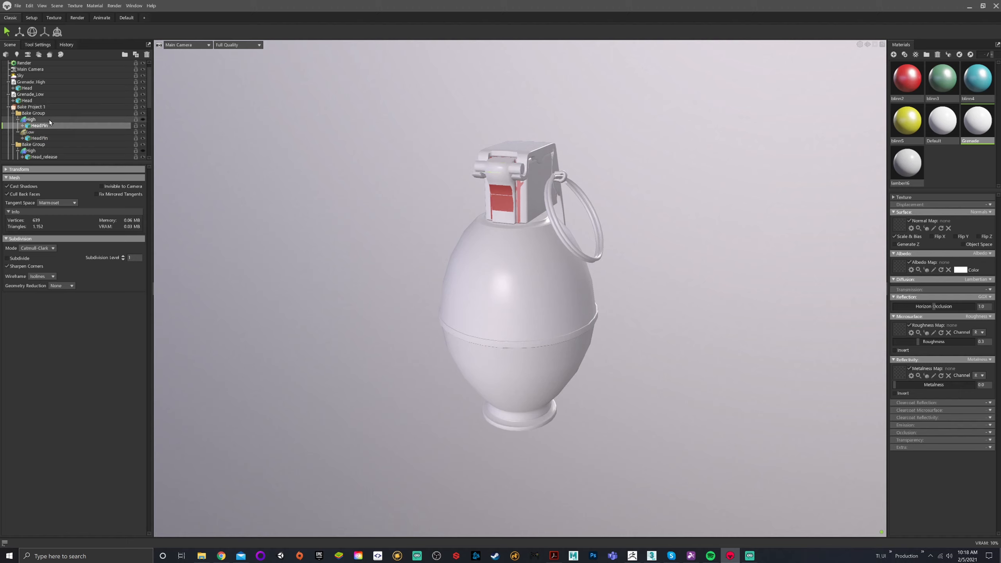
{"action": "left_click", "coordinate": [30, 106]}
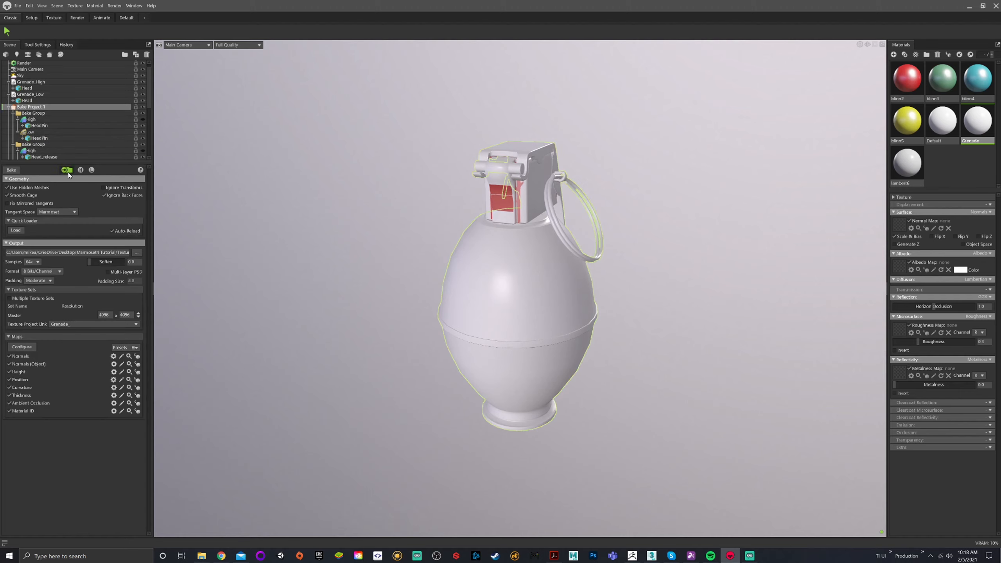
{"action": "mouse_move", "coordinate": [41, 101]}
{"action": "left_mouse_down"}
{"action": "mouse_move", "coordinate": [51, 126]}
{"action": "mouse_move", "coordinate": [31, 113]}
{"action": "left_mouse_up"}
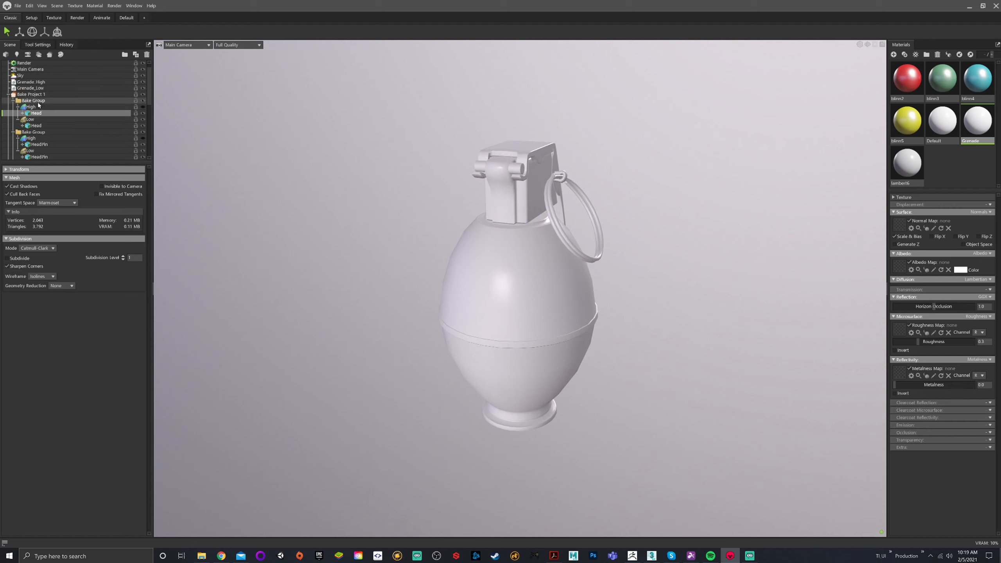
- Preview Bake Project 1's high-poly meshes, switch back to the low-poly meshes, and check the grenade from another angle
{"action": "left_click", "coordinate": [27, 95]}
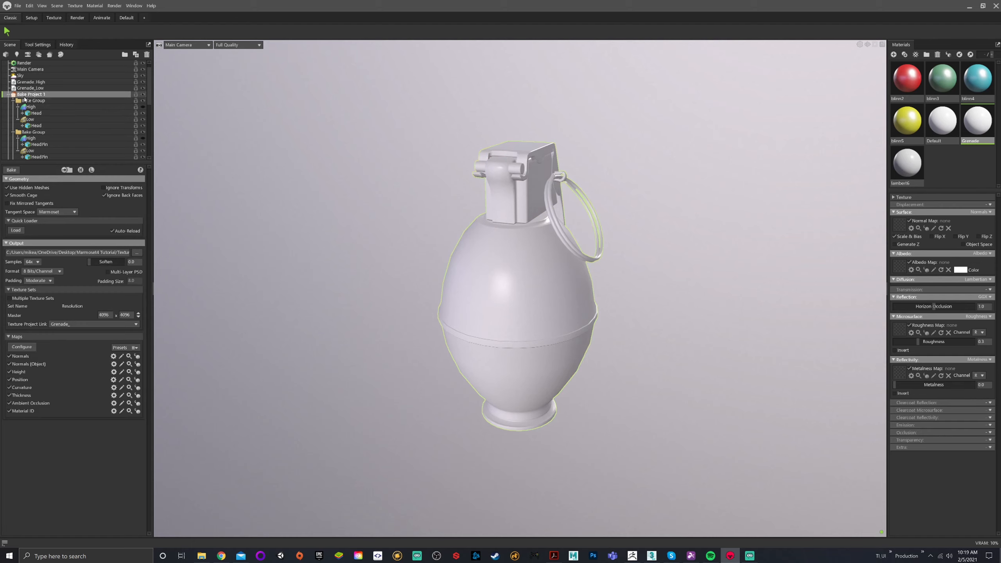
{"action": "left_click", "coordinate": [80, 171]}
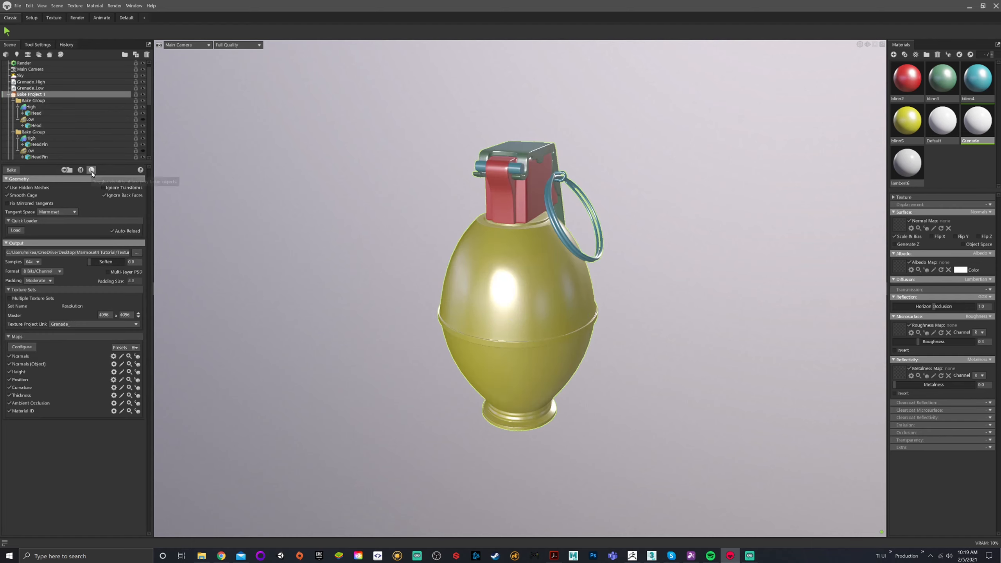
{"action": "left_click", "coordinate": [81, 170]}
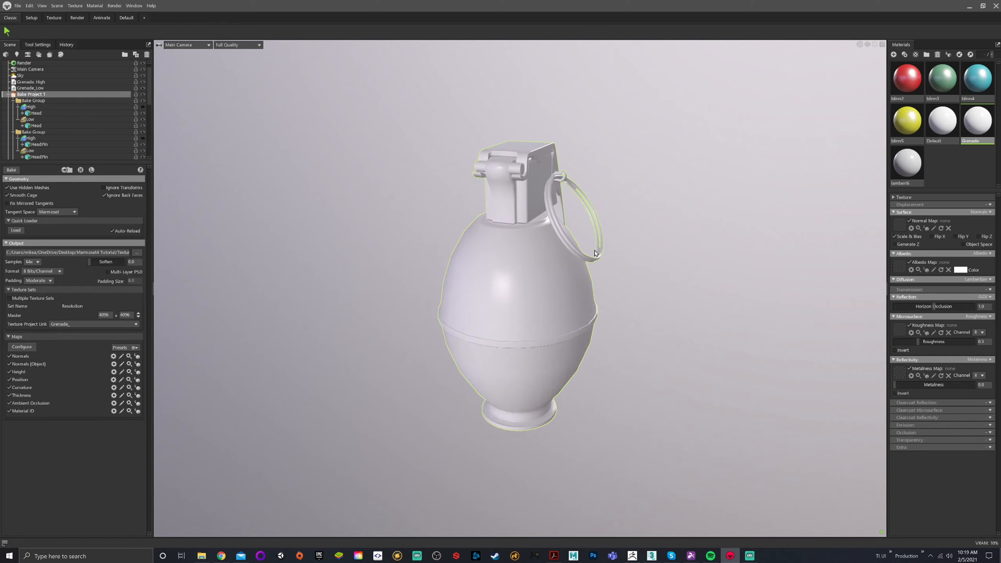
{"action": "left_click_drag", "start_coordinate": [500, 240], "coordinate": [564, 245]}
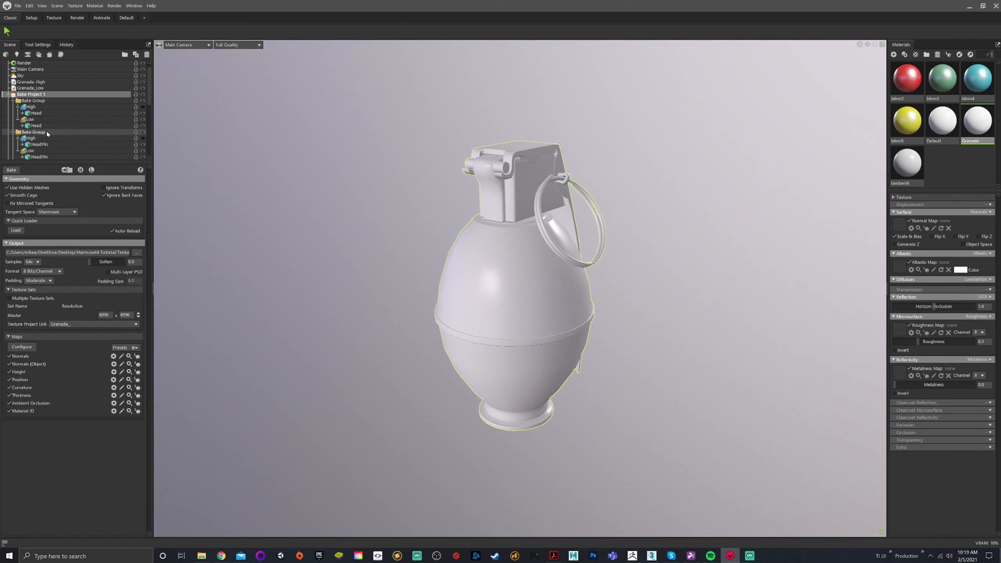
- Collapse Bake Project 1 and link the Grenade material to the Grenade_ texture project
{"action": "scroll", "coordinate": [57, 116], "scroll_direction": "down", "scroll_amount": 1}
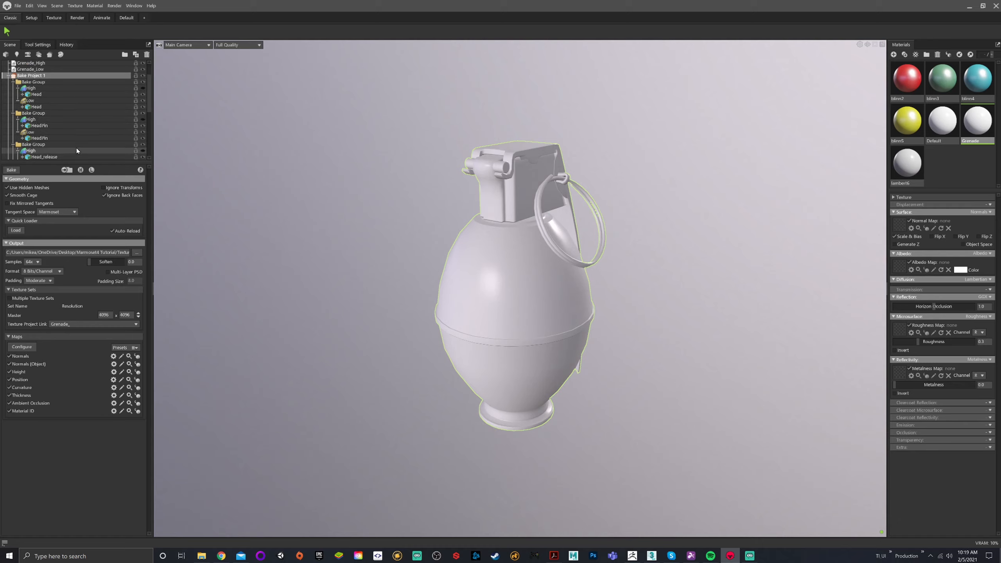
{"action": "left_click", "coordinate": [8, 76]}
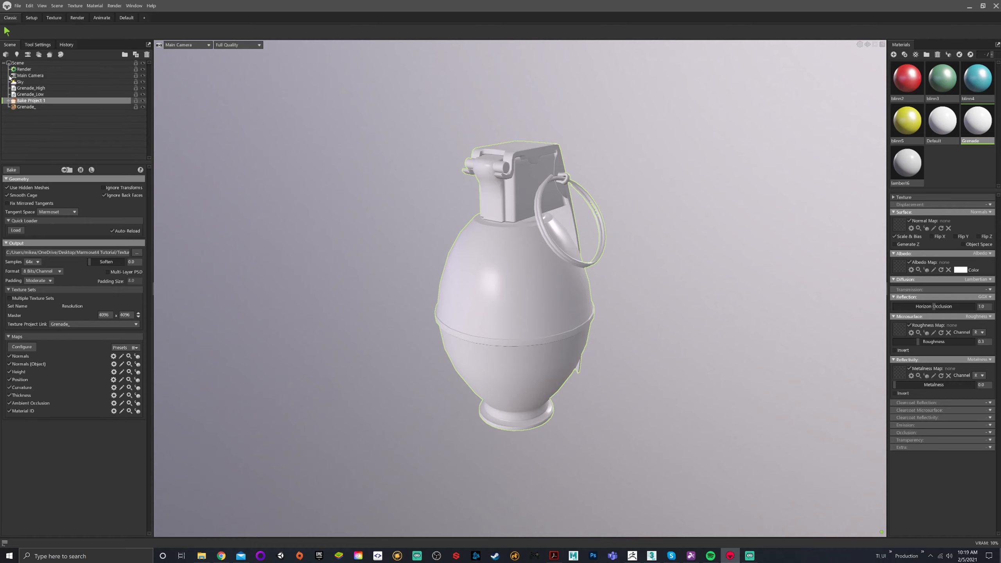
{"action": "left_click", "coordinate": [26, 107]}
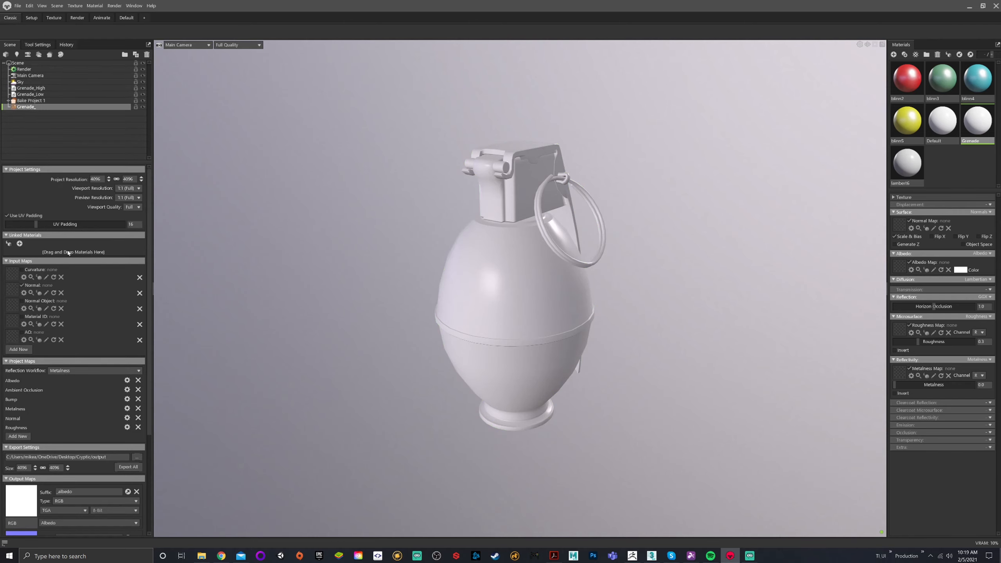
{"action": "left_click_drag", "start_coordinate": [979, 122], "coordinate": [24, 251]}
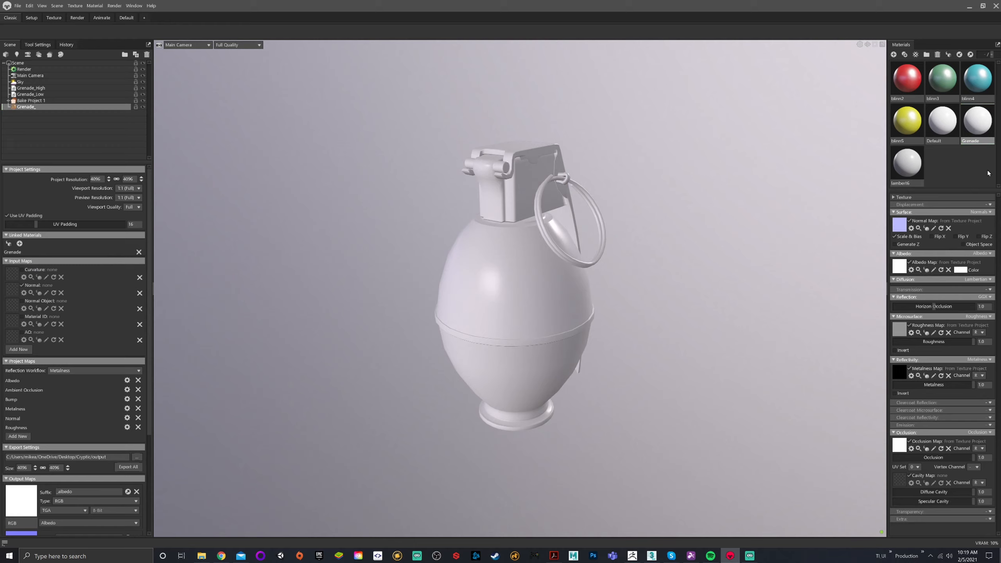
- Expand Bake Project 1 and select the Low slot of the Base bake group to show its cage settings
{"action": "left_click", "coordinate": [29, 101]}
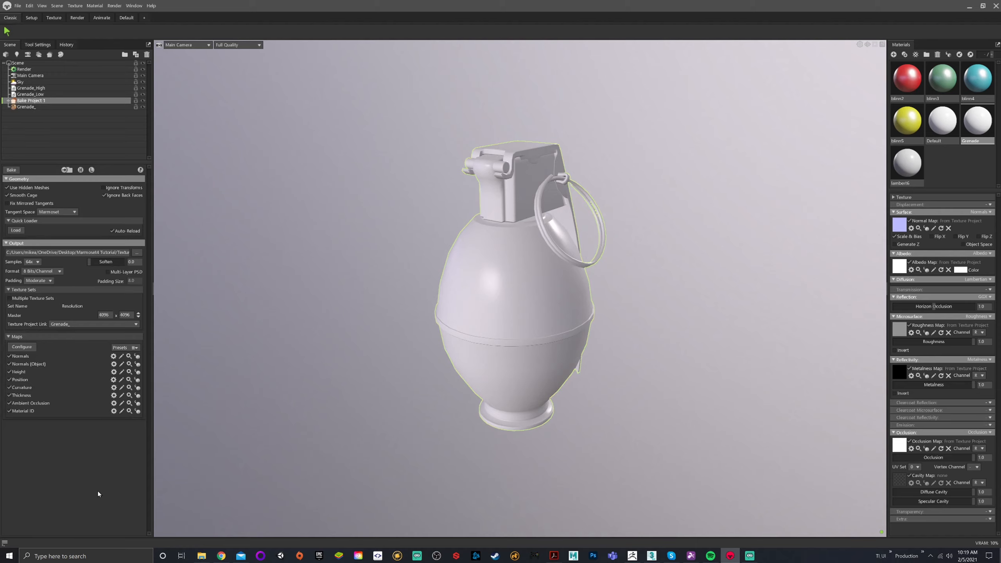
{"action": "scroll", "coordinate": [591, 223], "scroll_direction": "up", "scroll_amount": 3}
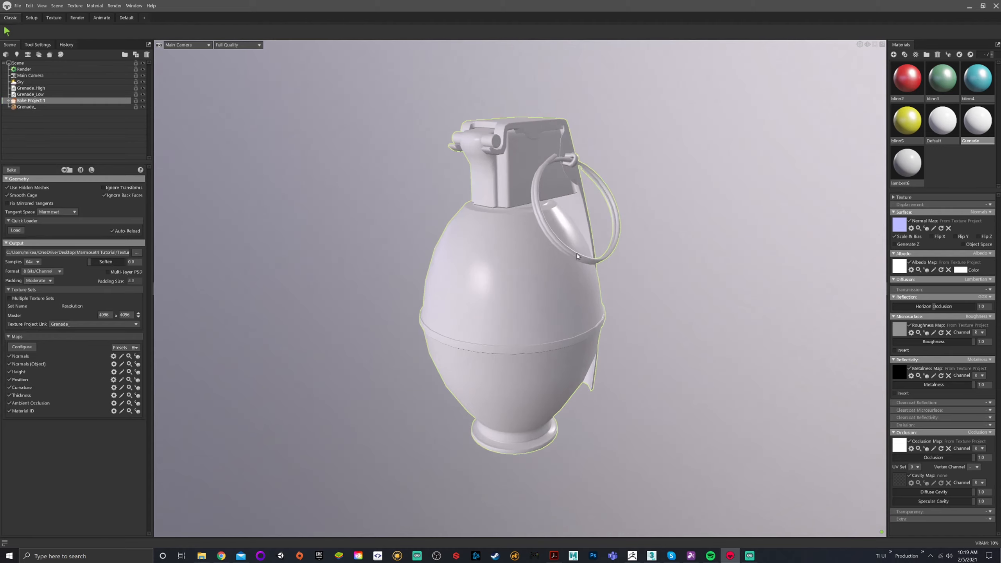
{"action": "scroll", "coordinate": [577, 254], "scroll_direction": "up", "scroll_amount": 4}
{"action": "middle_click_drag", "start_coordinate": [537, 344], "coordinate": [501, 272]}
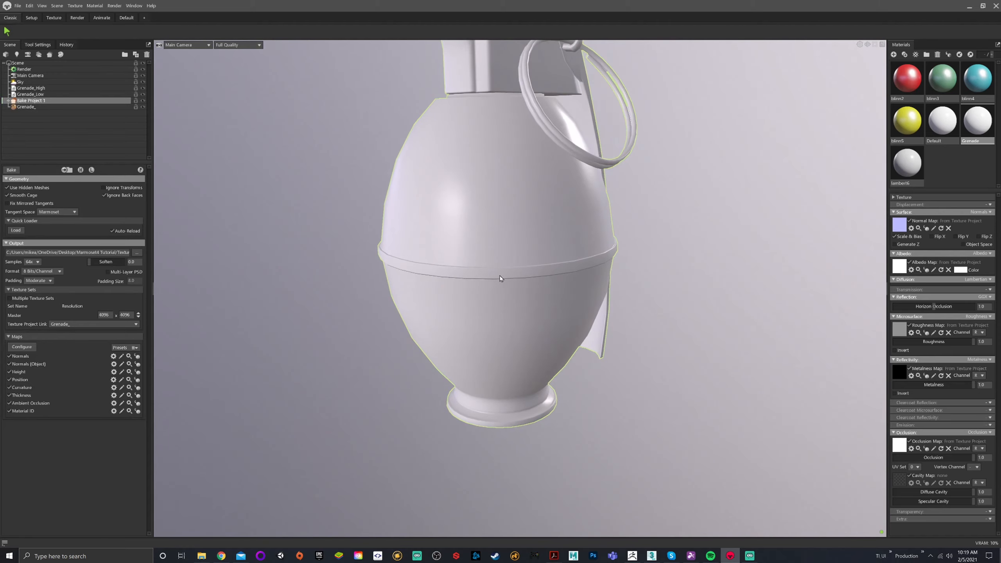
{"action": "scroll", "coordinate": [507, 259], "scroll_direction": "up", "scroll_amount": 3}
{"action": "left_click_drag", "start_coordinate": [507, 262], "coordinate": [512, 297]}
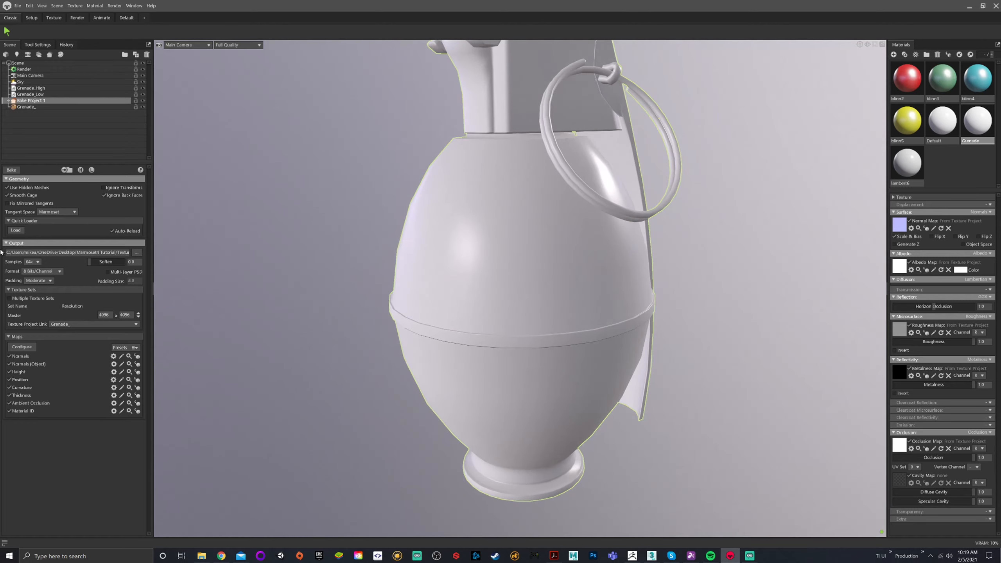
{"action": "left_click", "coordinate": [8, 101]}
{"action": "scroll", "coordinate": [55, 114], "scroll_direction": "down", "scroll_amount": 5}
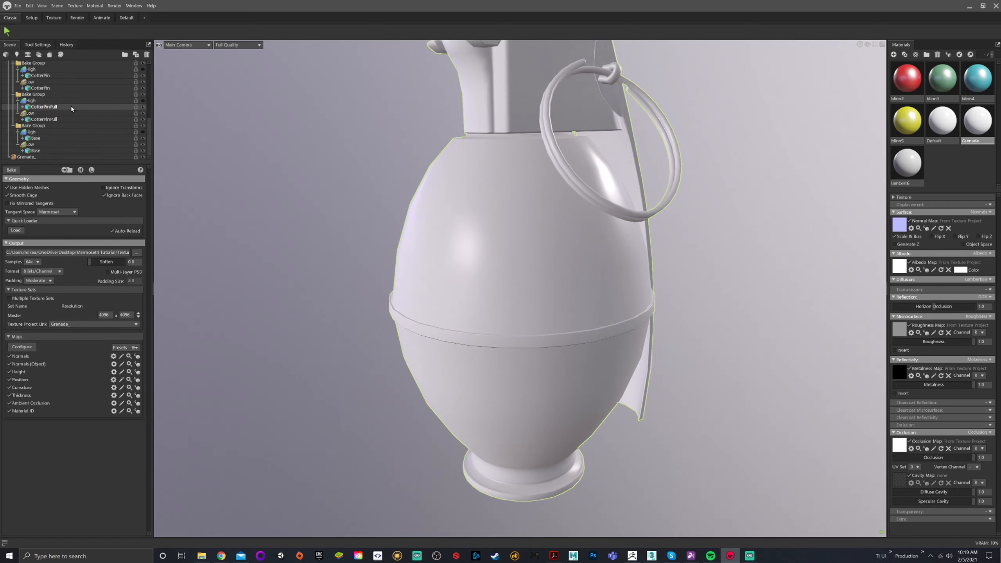
{"action": "left_click", "coordinate": [39, 145]}
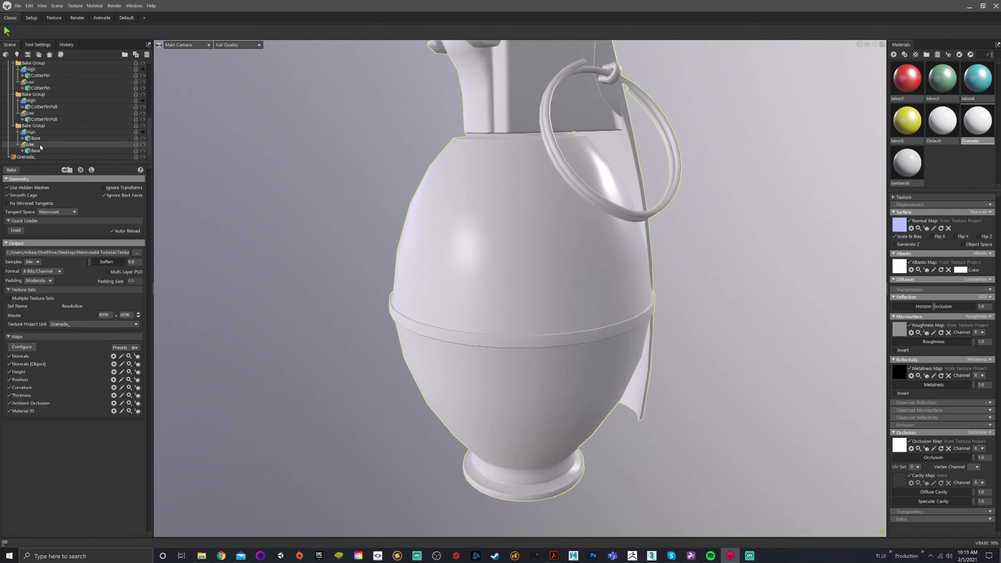
- Inspect the cage around the grenade's base mesh and reduce its Max Offset slightly to about 0.06
{"action": "left_click_drag", "start_coordinate": [473, 264], "coordinate": [454, 219]}
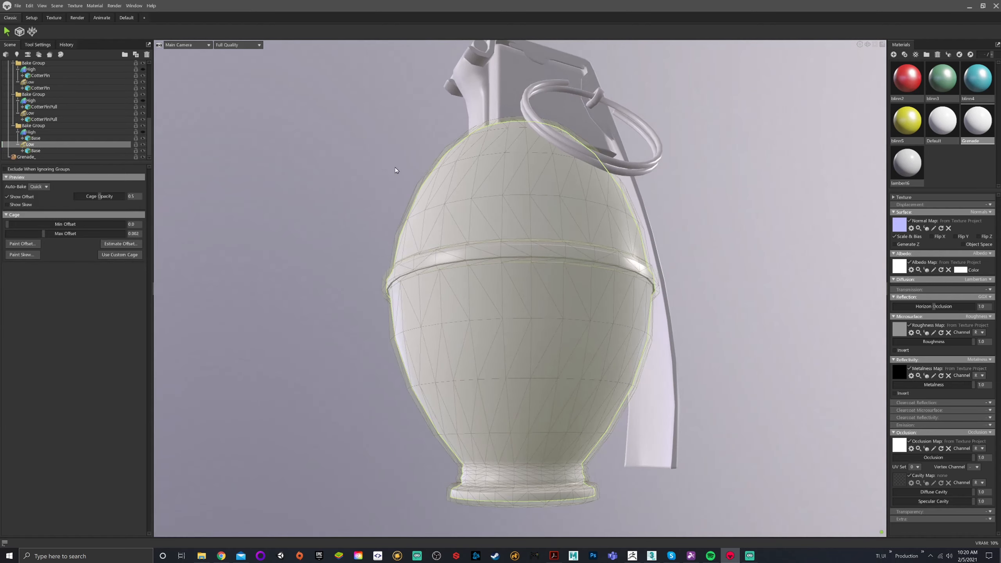
{"action": "left_click_drag", "start_coordinate": [396, 171], "coordinate": [441, 158]}
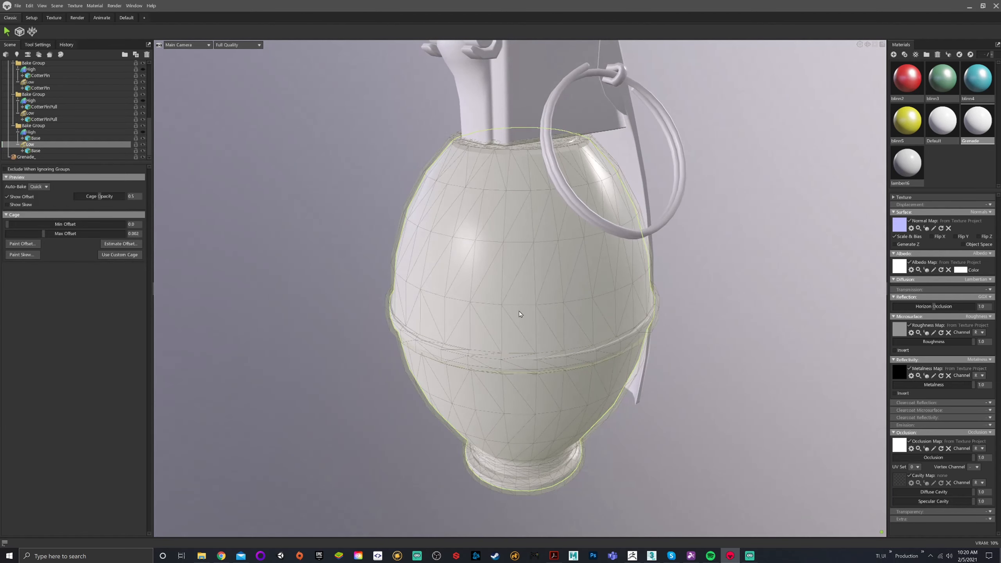
{"action": "left_click_drag", "start_coordinate": [519, 312], "coordinate": [421, 249]}
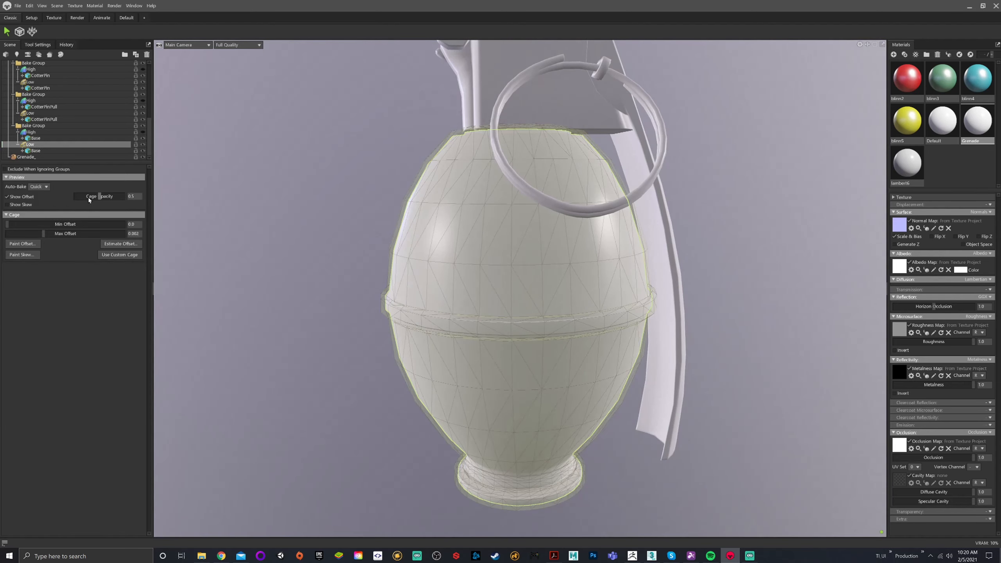
{"action": "left_click_drag", "start_coordinate": [468, 221], "coordinate": [428, 215]}
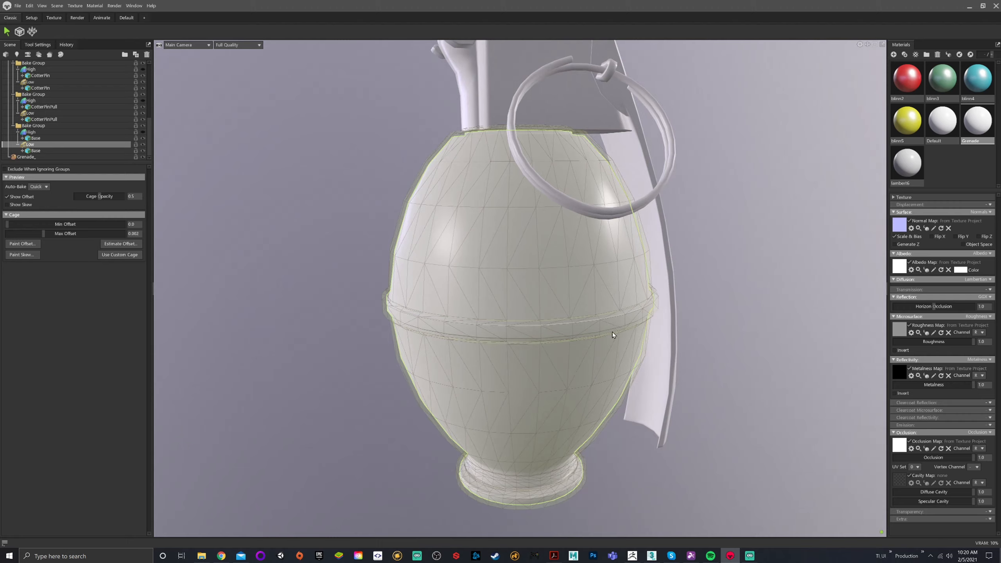
{"action": "mouse_move", "coordinate": [43, 233]}
{"action": "left_mouse_down"}
{"action": "mouse_move", "coordinate": [68, 237]}
{"action": "mouse_move", "coordinate": [40, 237]}
{"action": "left_mouse_up"}
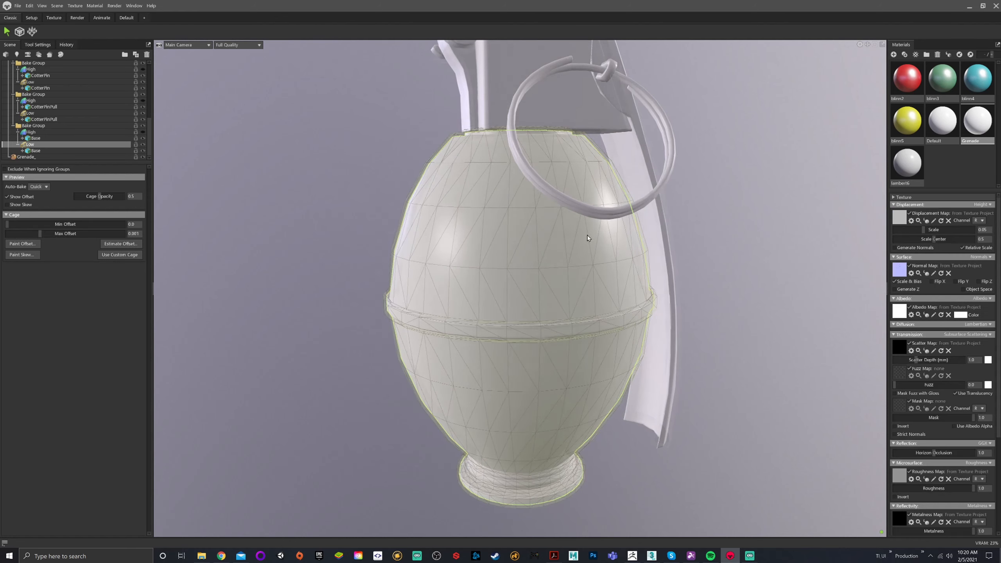
{"action": "left_click_drag", "start_coordinate": [441, 200], "coordinate": [428, 225]}
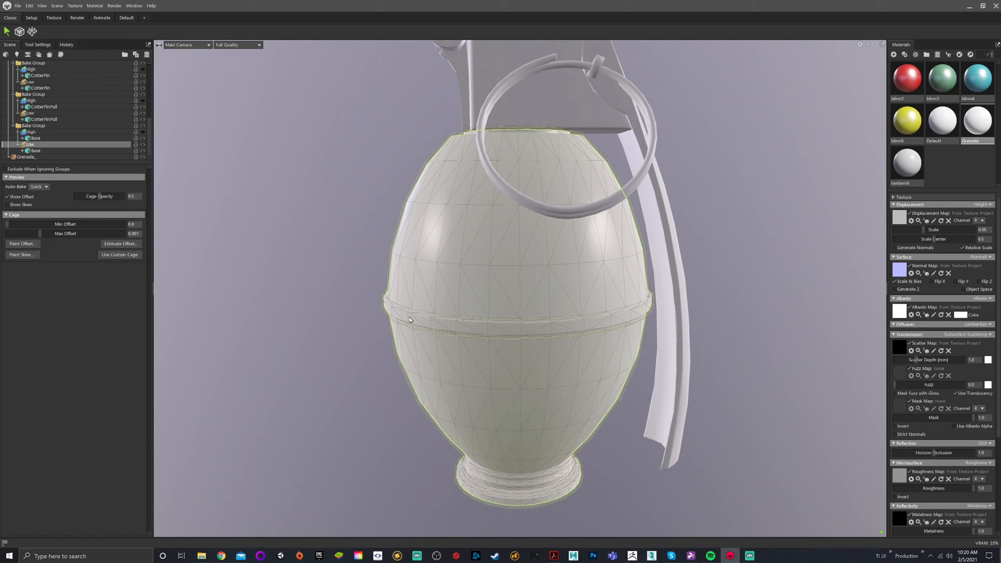
- View the Bake Offset painting window for the base's cage, close it, and collapse Bake Project 1
{"action": "left_click", "coordinate": [33, 245]}
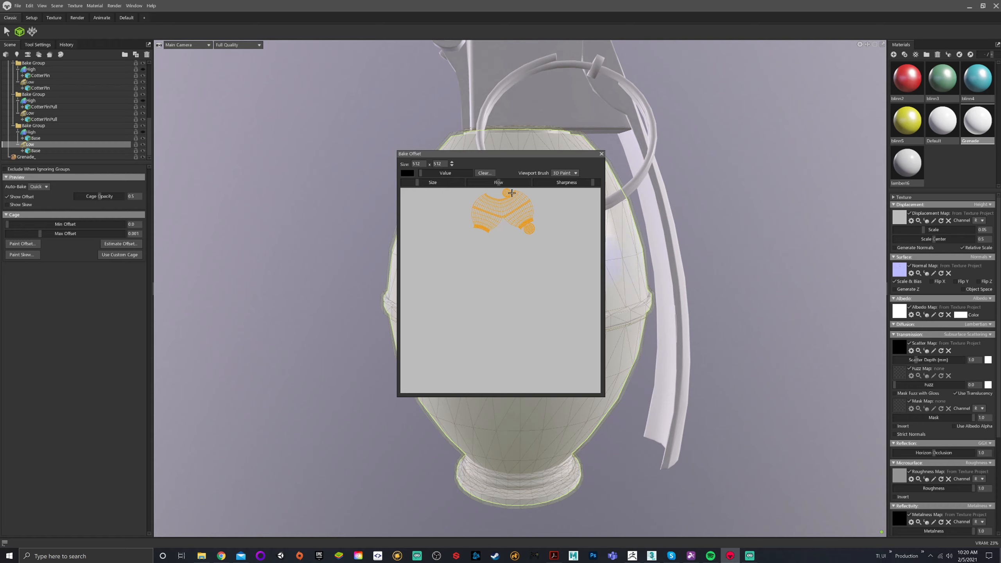
{"action": "left_click", "coordinate": [601, 154]}
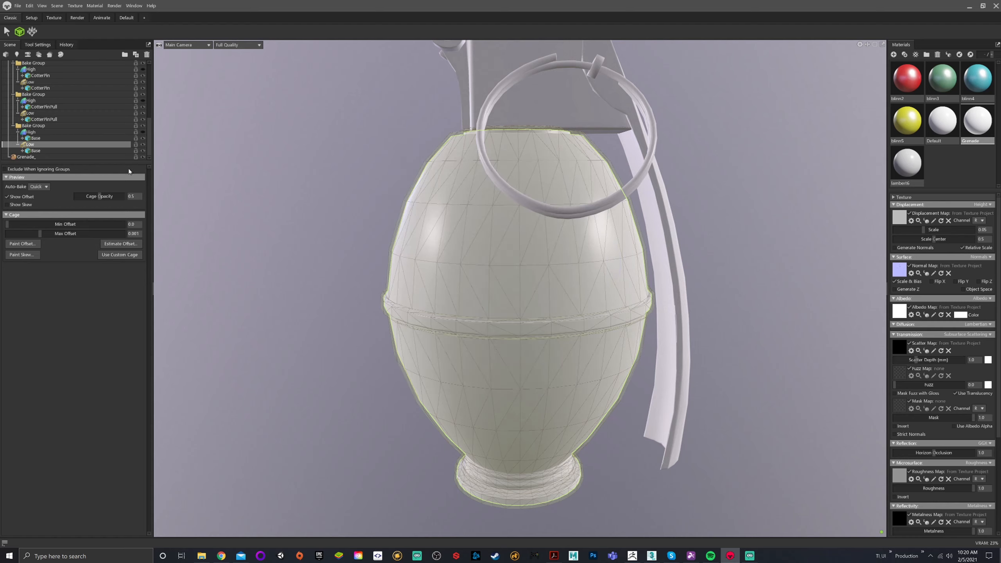
{"action": "scroll", "coordinate": [26, 107], "scroll_direction": "up", "scroll_amount": 5}
{"action": "scroll", "coordinate": [25, 107], "scroll_direction": "up", "scroll_amount": 5}
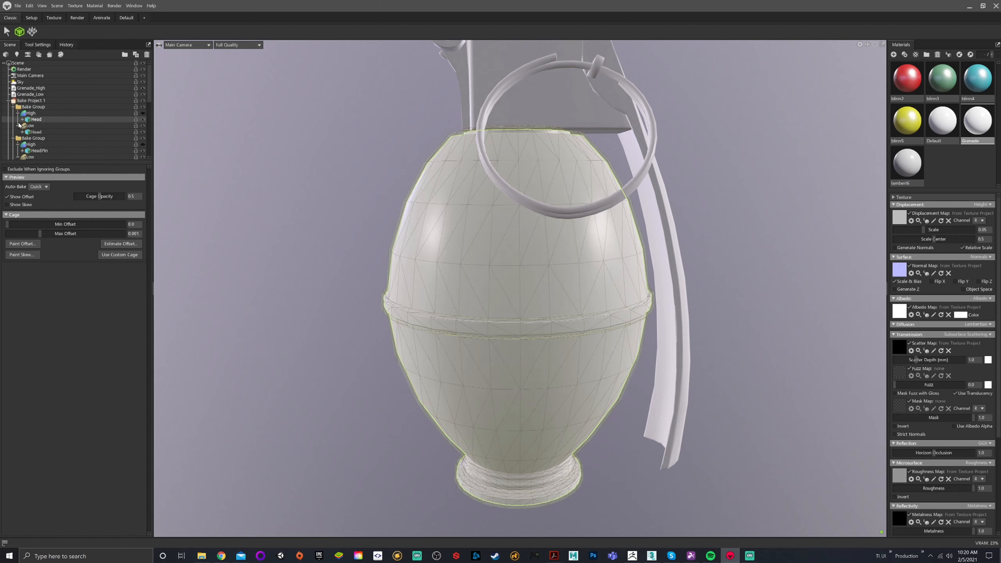
{"action": "left_click", "coordinate": [8, 101]}
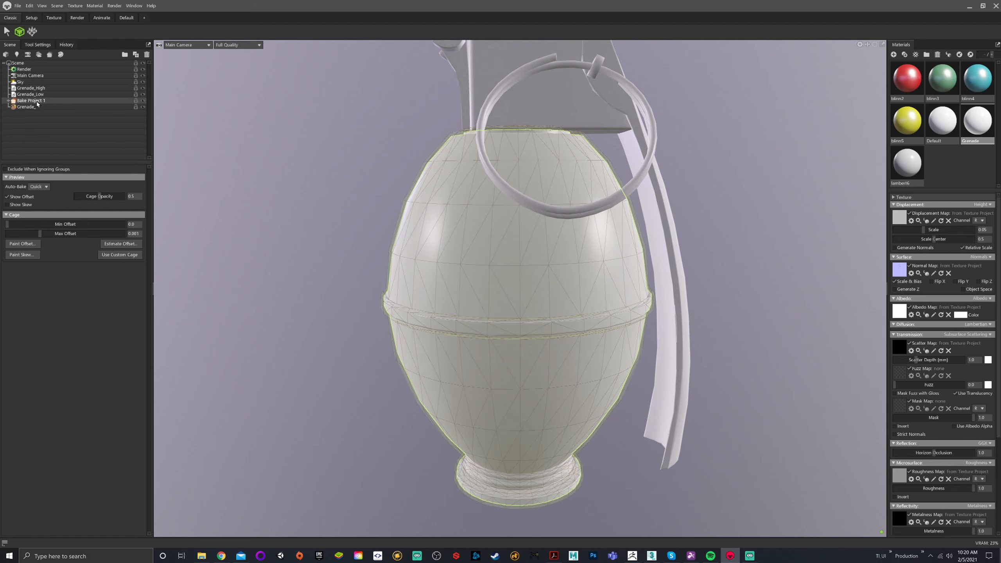
- Bake all the configured maps from Bake Project 1 and inspect the result on the whole grenade
{"action": "left_click", "coordinate": [18, 101]}
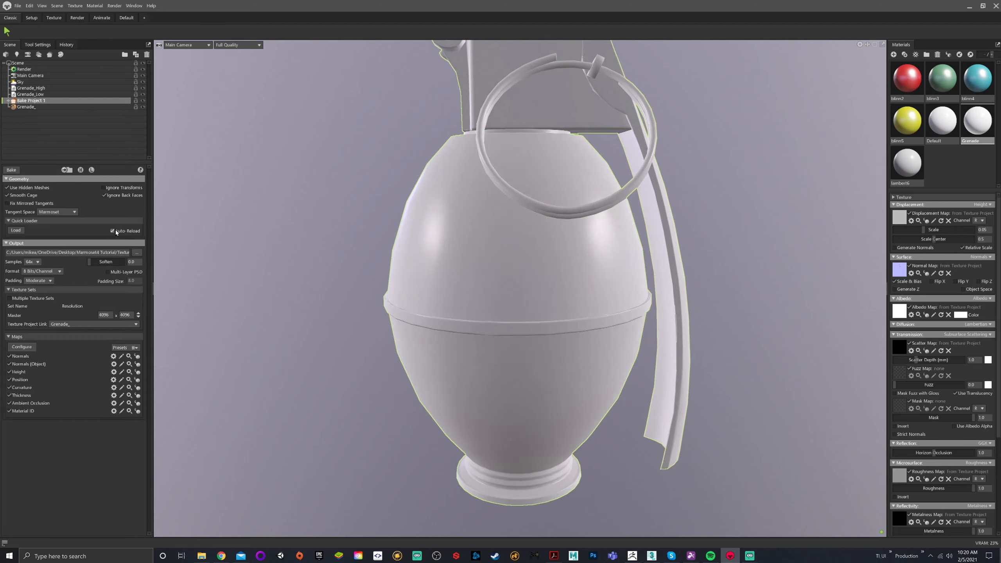
{"action": "left_click", "coordinate": [11, 170]}
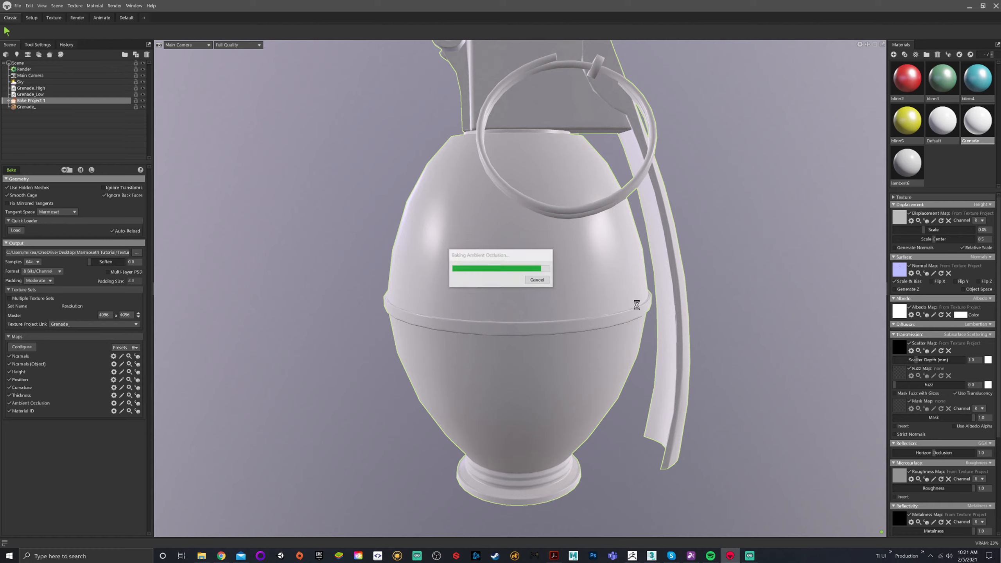
{"action": "scroll", "coordinate": [668, 274], "scroll_direction": "down", "scroll_amount": 10}
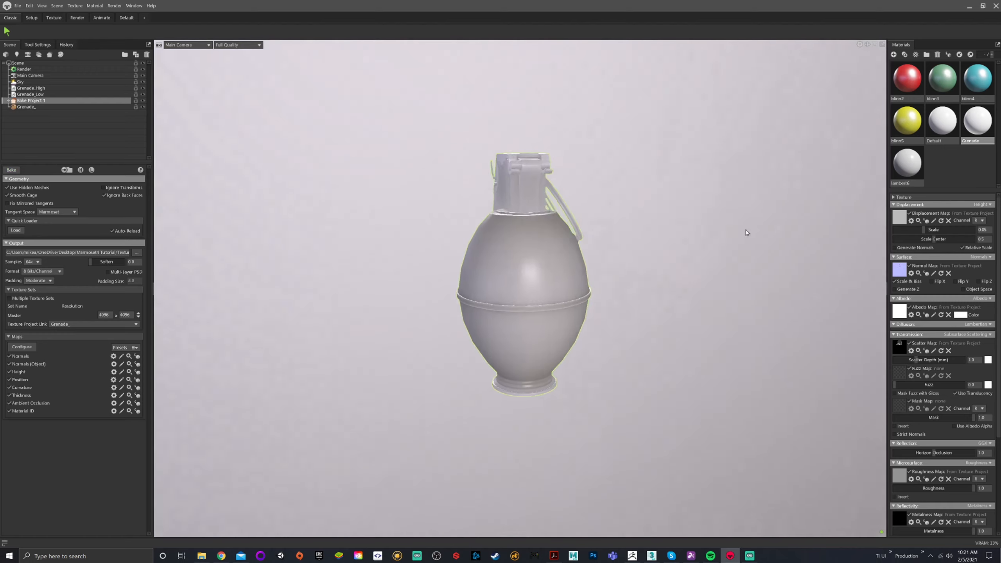
{"action": "mouse_move", "coordinate": [746, 226]}
{"action": "left_mouse_down"}
{"action": "mouse_move", "coordinate": [650, 252]}
{"action": "mouse_move", "coordinate": [621, 215]}
{"action": "mouse_move", "coordinate": [574, 245]}
{"action": "mouse_move", "coordinate": [681, 268]}
{"action": "mouse_move", "coordinate": [631, 256]}
{"action": "left_mouse_up"}
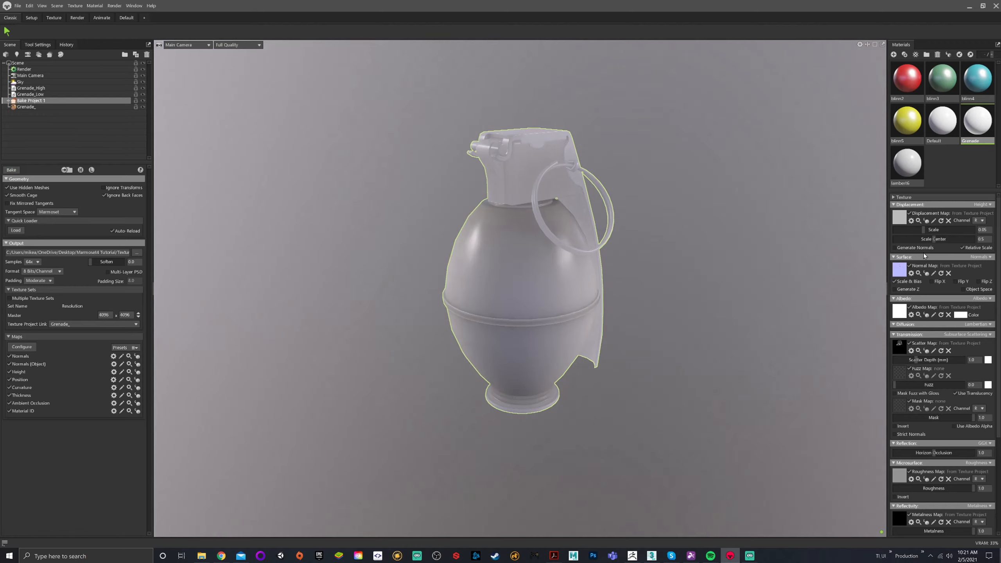
- Disable the Grenade material's Displacement Map and set its Transmission to None
{"action": "left_click", "coordinate": [910, 213]}
{"action": "left_click", "coordinate": [967, 334]}
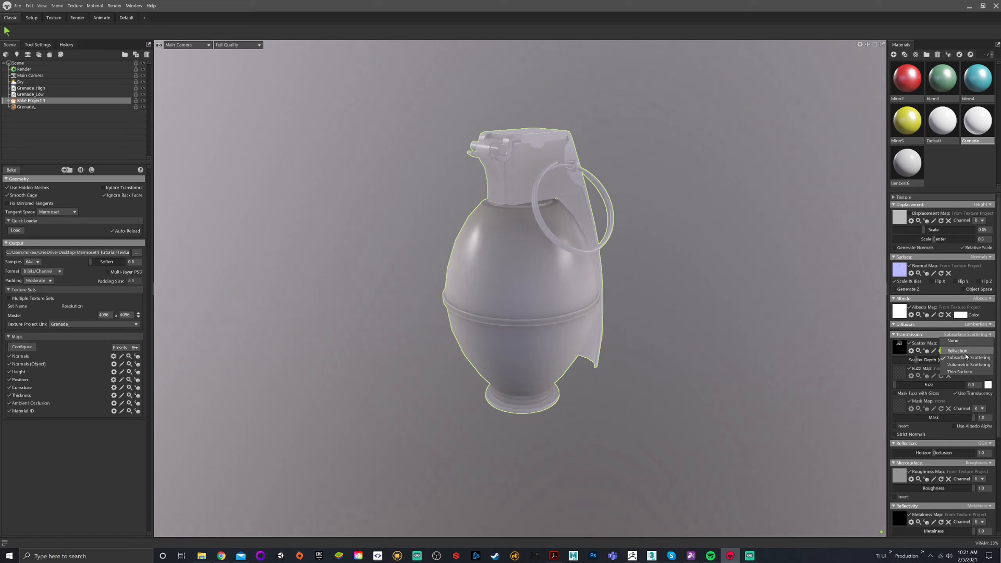
{"action": "left_click", "coordinate": [952, 342]}
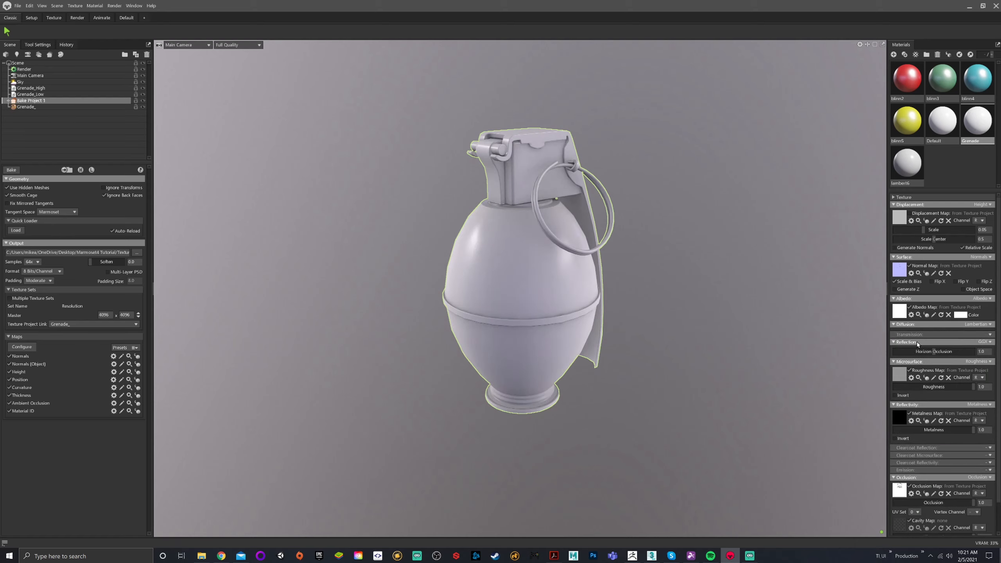
{"action": "left_click_drag", "start_coordinate": [594, 276], "coordinate": [620, 263]}
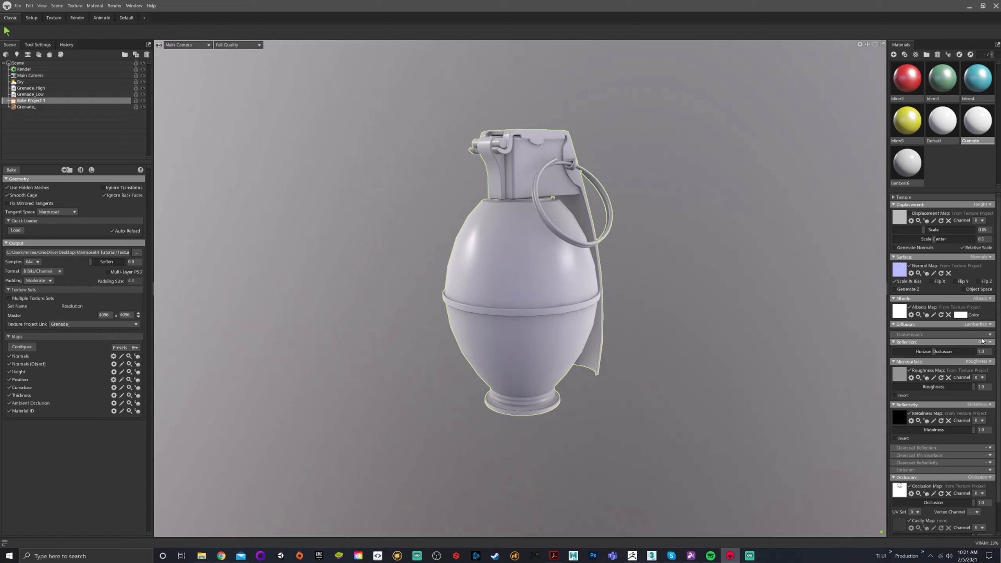
{"action": "scroll", "coordinate": [977, 343], "scroll_direction": "down", "scroll_amount": 1}
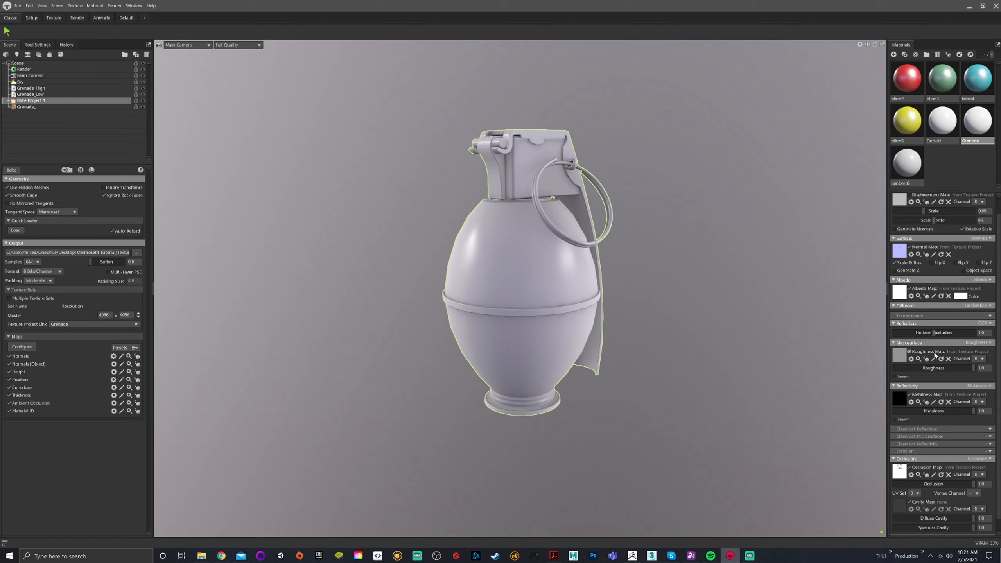
{"action": "left_click", "coordinate": [974, 306]}
{"action": "left_click", "coordinate": [925, 319]}
{"action": "scroll", "coordinate": [933, 371], "scroll_direction": "down", "scroll_amount": 1}
{"action": "scroll", "coordinate": [926, 394], "scroll_direction": "up", "scroll_amount": 2}
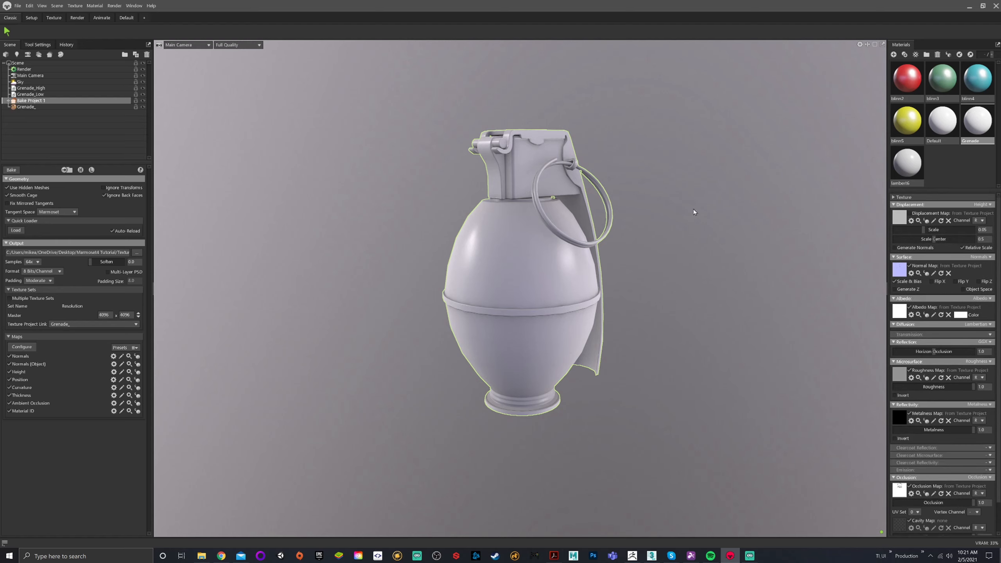
- Remove the Scatter and Displacement maps from the project maps of the Grenade_ texture project
{"action": "left_click", "coordinate": [26, 106]}
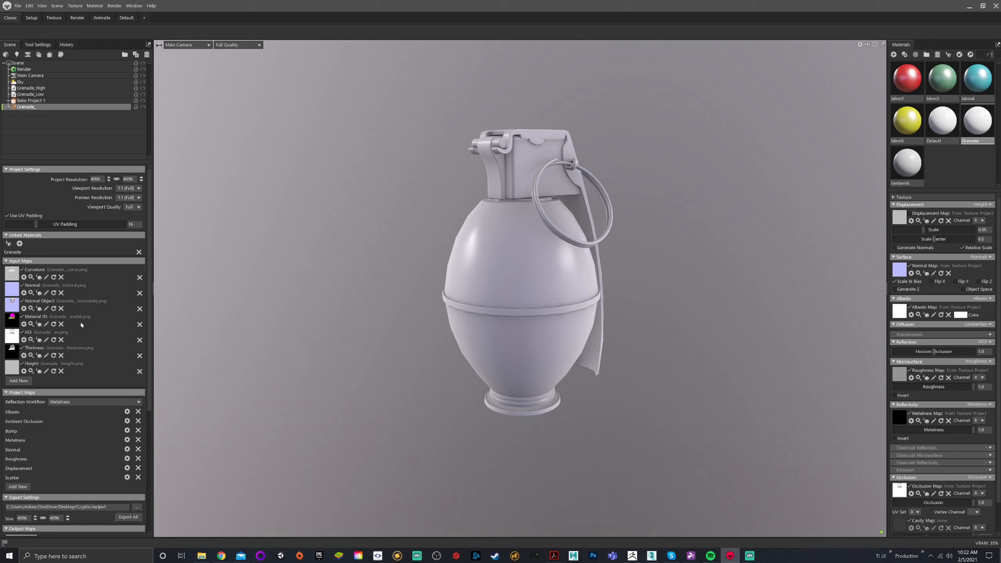
{"action": "scroll", "coordinate": [83, 323], "scroll_direction": "down", "scroll_amount": 3}
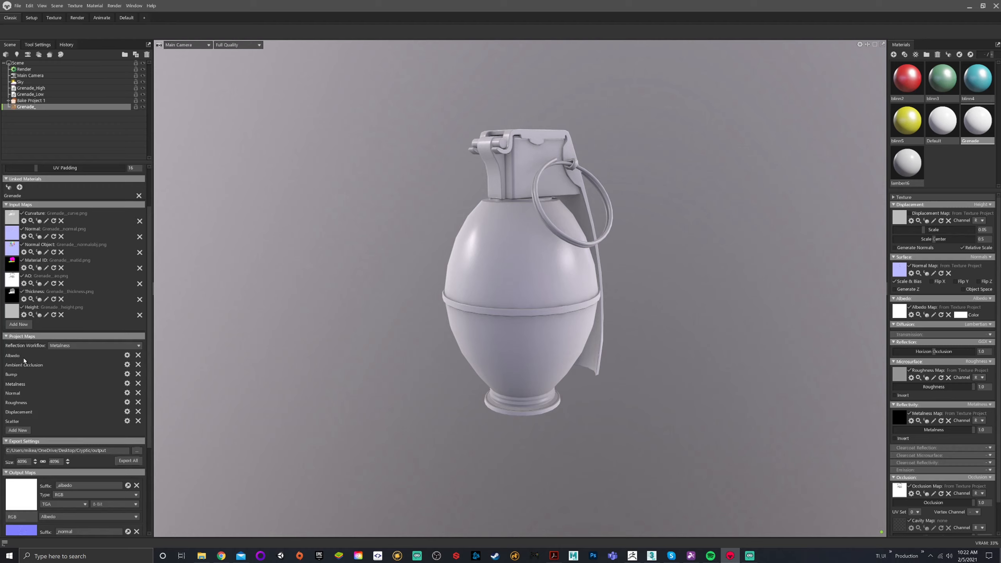
{"action": "left_click", "coordinate": [138, 421]}
{"action": "left_click", "coordinate": [138, 412]}
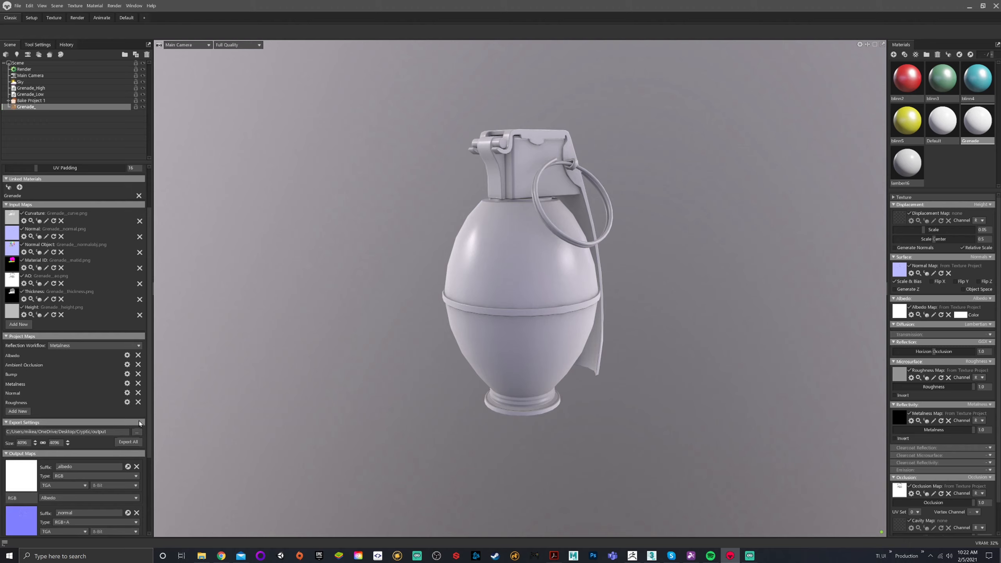
{"action": "scroll", "coordinate": [78, 392], "scroll_direction": "down", "scroll_amount": 1}
{"action": "scroll", "coordinate": [97, 167], "scroll_direction": "up", "scroll_amount": 3}
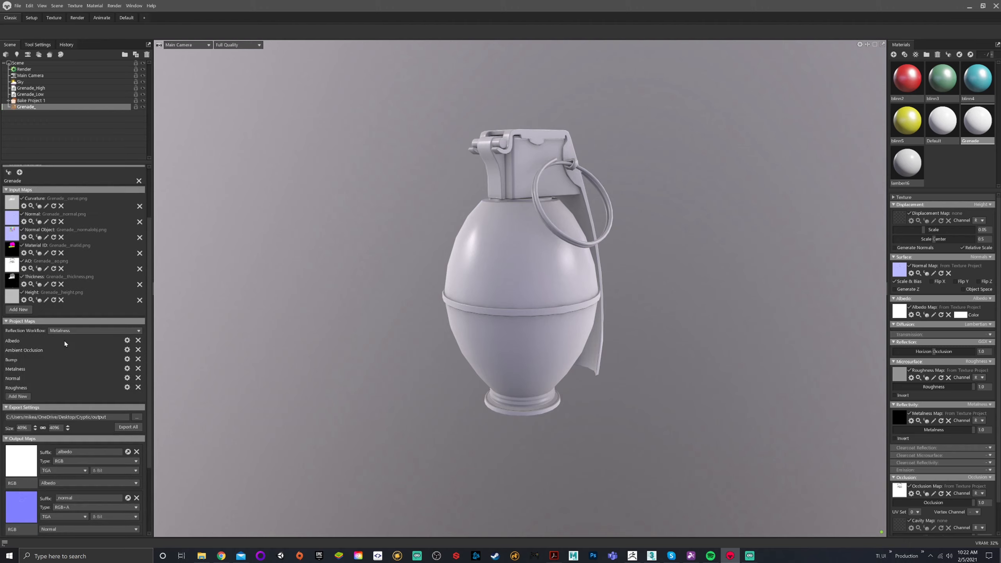
- Switch to the Texture workspace and add a paint layer to the Grenade_ project
{"action": "left_click", "coordinate": [52, 18]}
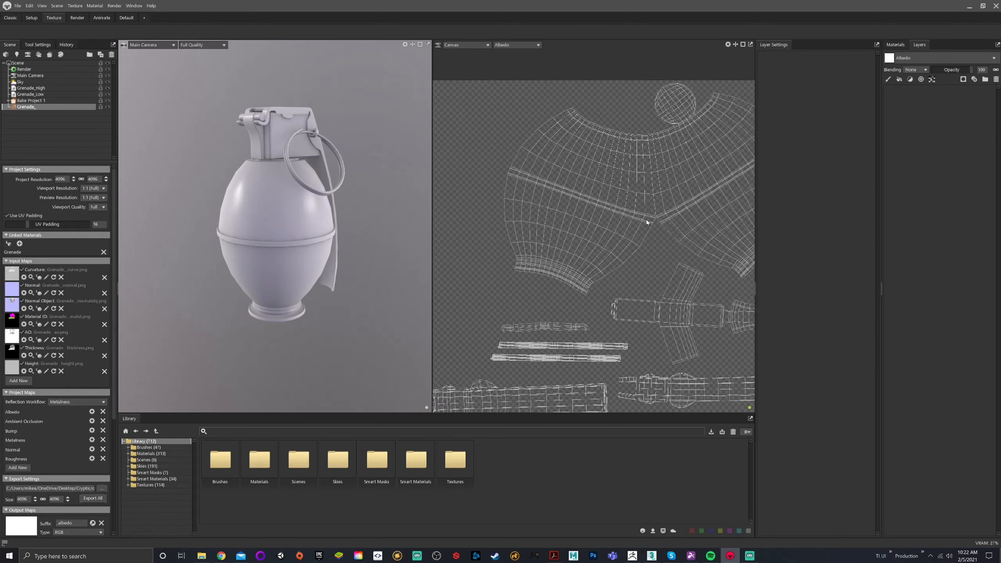
{"action": "scroll", "coordinate": [645, 219], "scroll_direction": "down", "scroll_amount": 2}
{"action": "scroll", "coordinate": [311, 246], "scroll_direction": "down", "scroll_amount": 1}
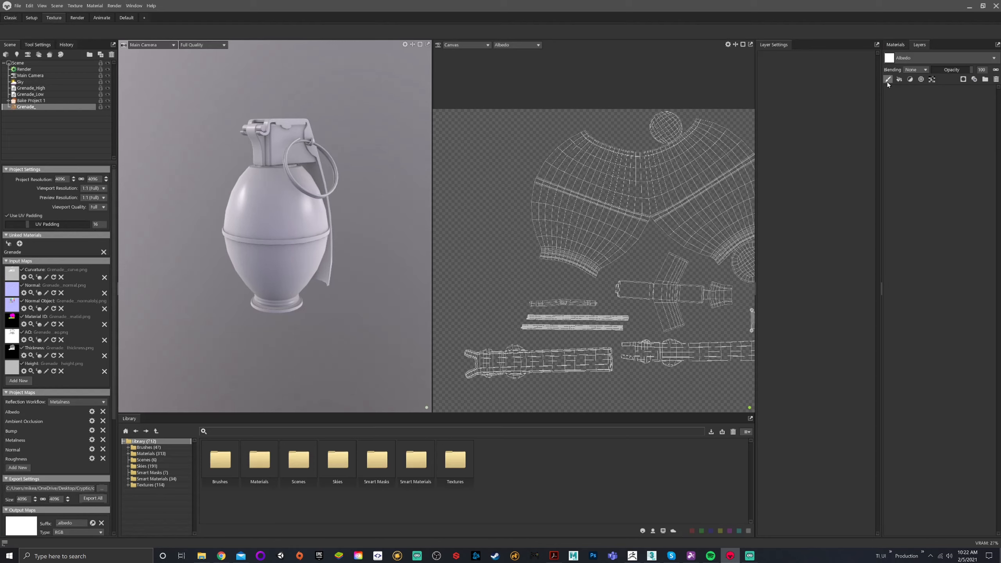
{"action": "left_click", "coordinate": [888, 80]}
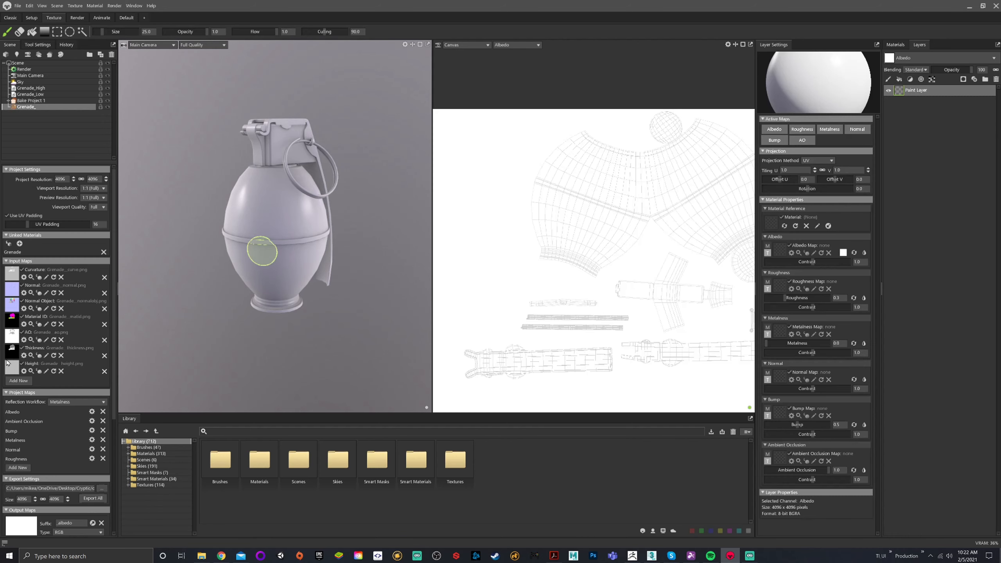
{"action": "scroll", "coordinate": [11, 393], "scroll_direction": "down", "scroll_amount": 1}
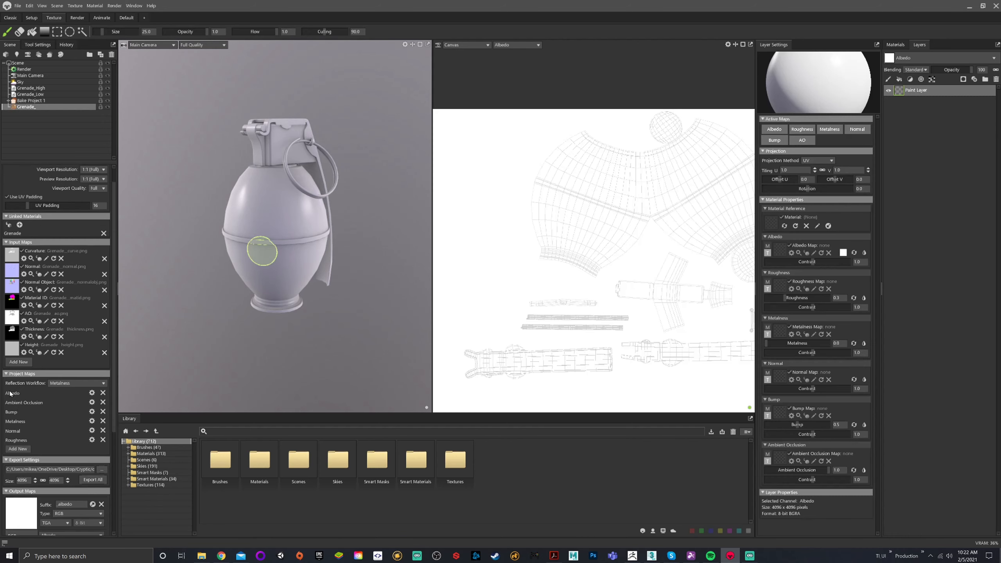
- Try different active maps on the paint layer, including Bump, and leave only Albedo enabled
{"action": "left_click", "coordinate": [779, 131]}
{"action": "left_click", "coordinate": [775, 130]}
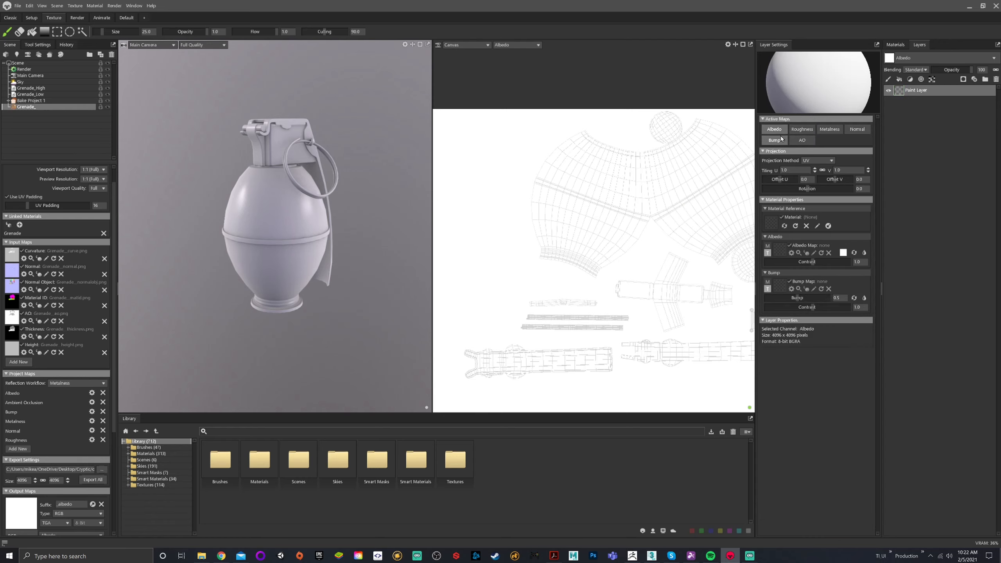
{"action": "left_click", "coordinate": [774, 140]}
{"action": "left_click", "coordinate": [775, 130]}
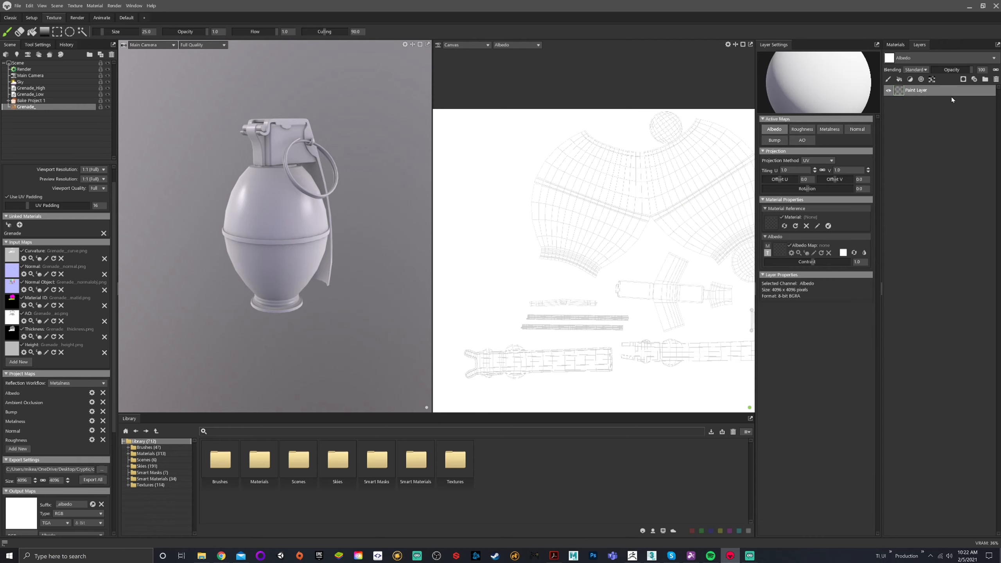
{"action": "scroll", "coordinate": [293, 192], "scroll_direction": "down", "scroll_amount": 2}
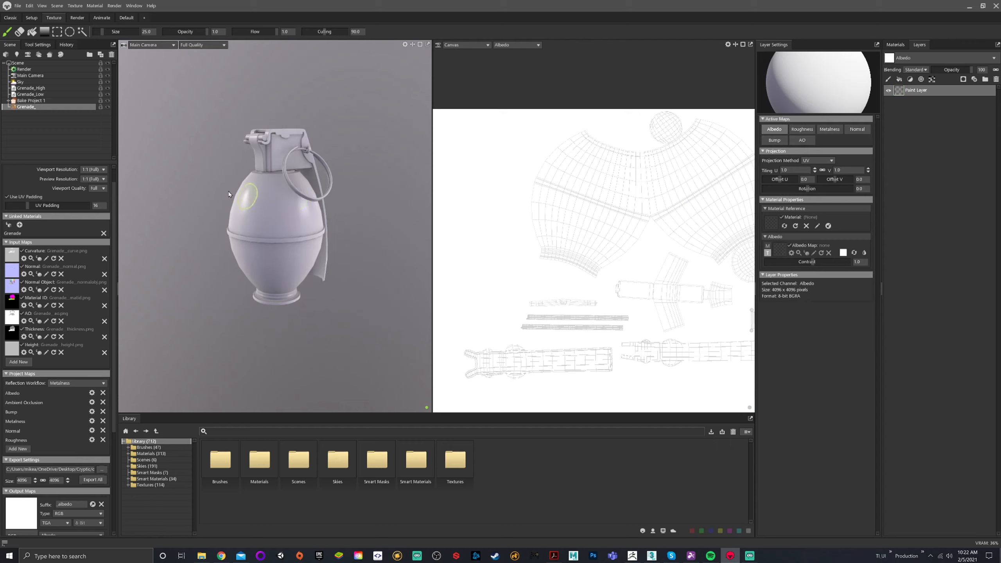